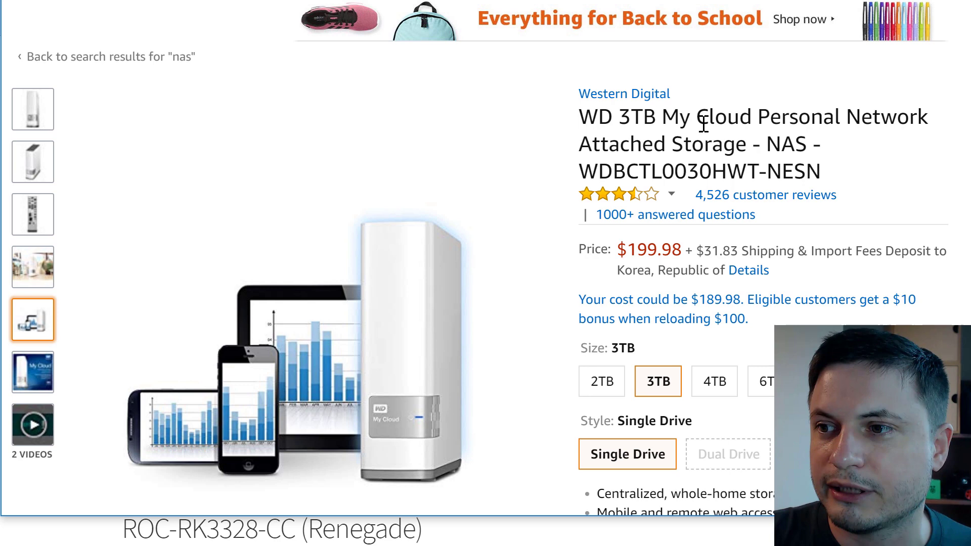
Select the 4TB size on the WD My Cloud NAS listing so it shows $375.99
drag(698, 118, 941, 120)
click(673, 144)
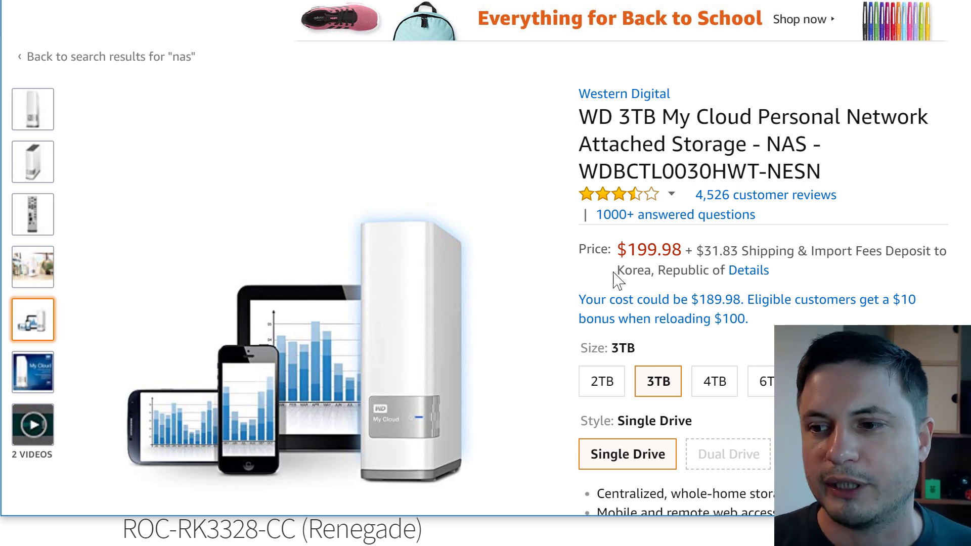
click(714, 380)
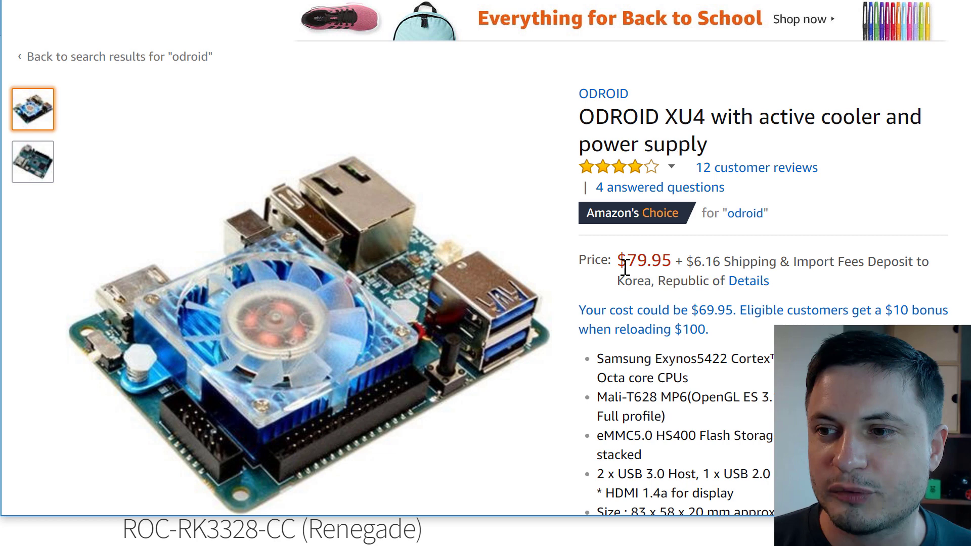
Highlight the $79.95 price on the ODROID XU4 listing twice
drag(628, 262, 672, 261)
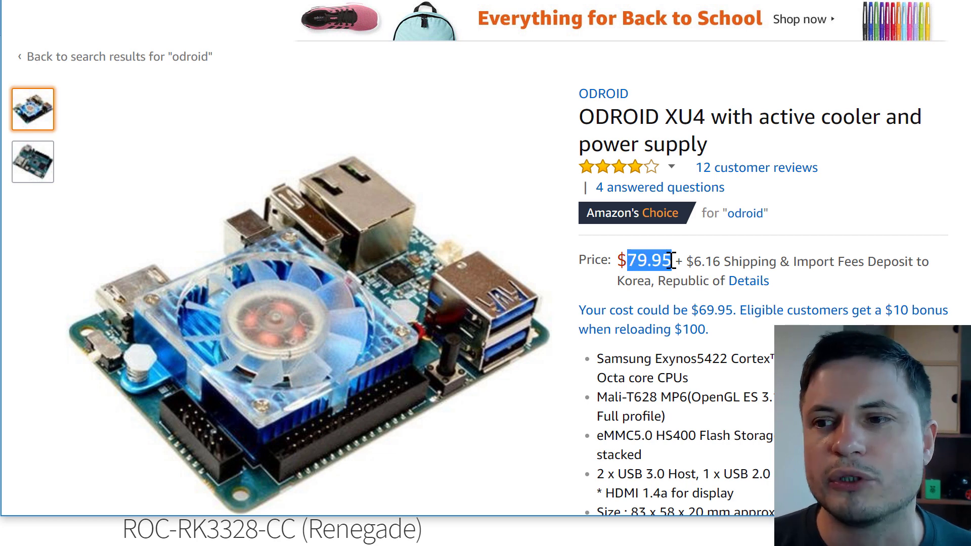
click(673, 262)
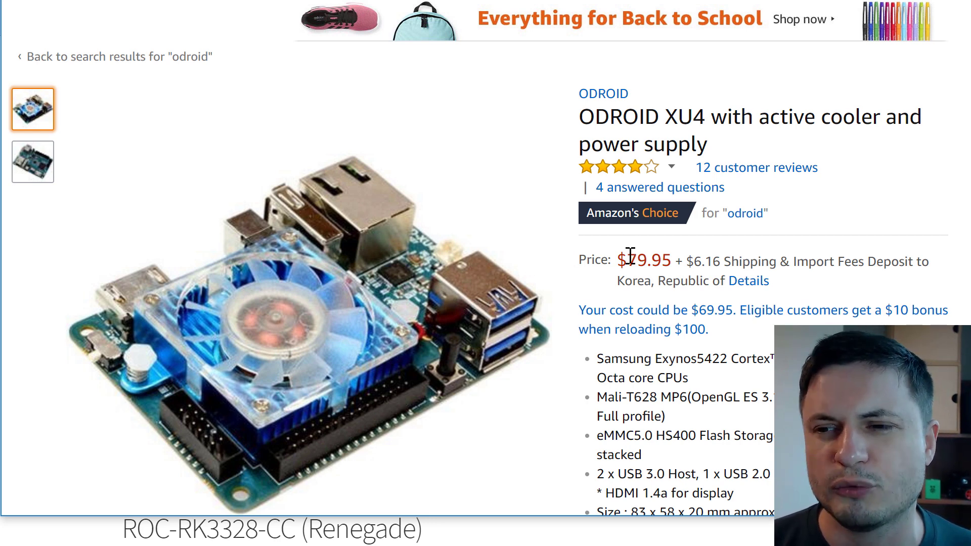
drag(628, 261, 673, 261)
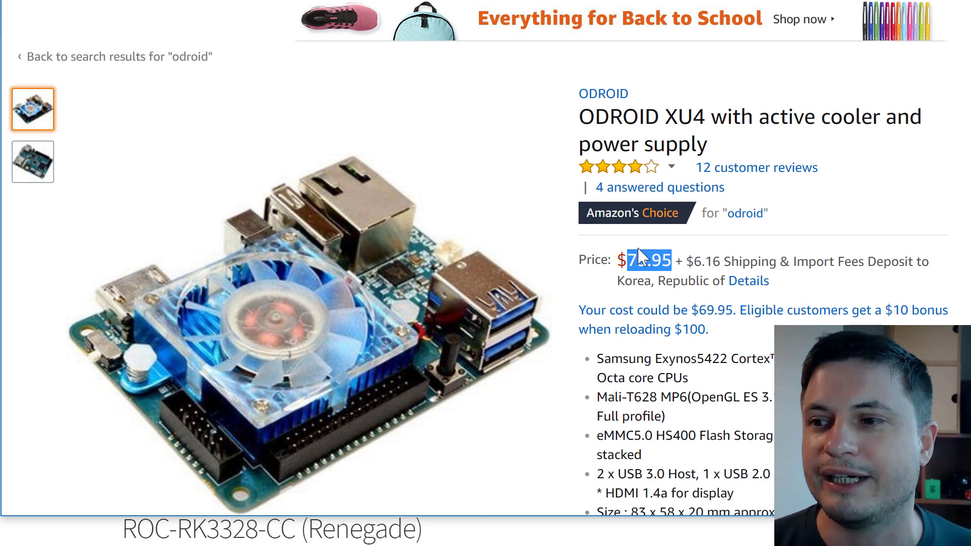
click(642, 261)
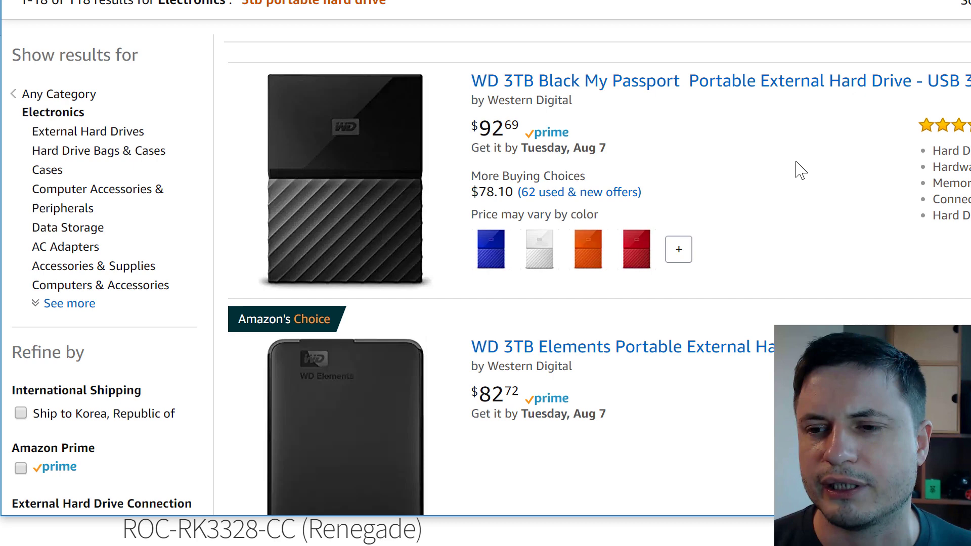
scroll(800, 198, down, 2)
scroll(793, 220, down, 2)
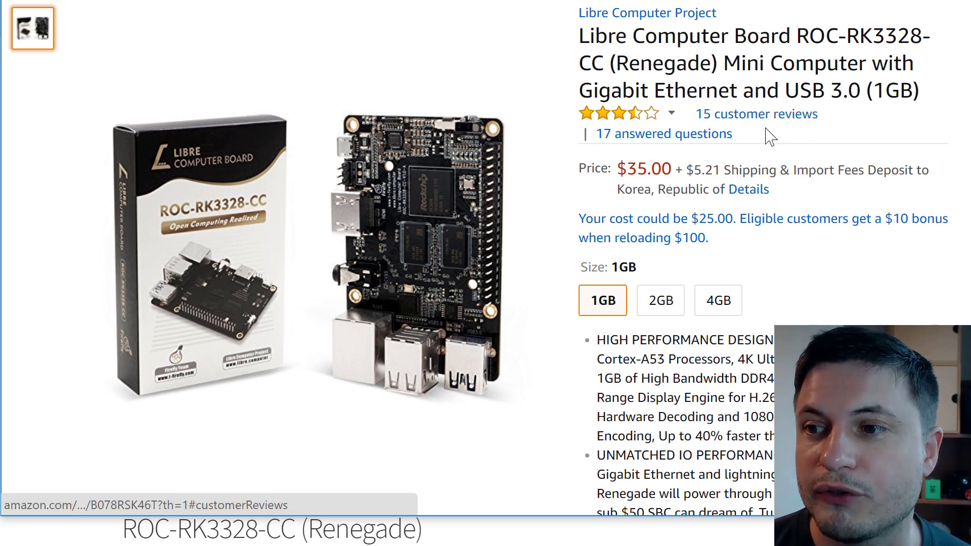
Close the rating breakdown popover on the ROC-RK3328-CC Renegade listing
click(621, 115)
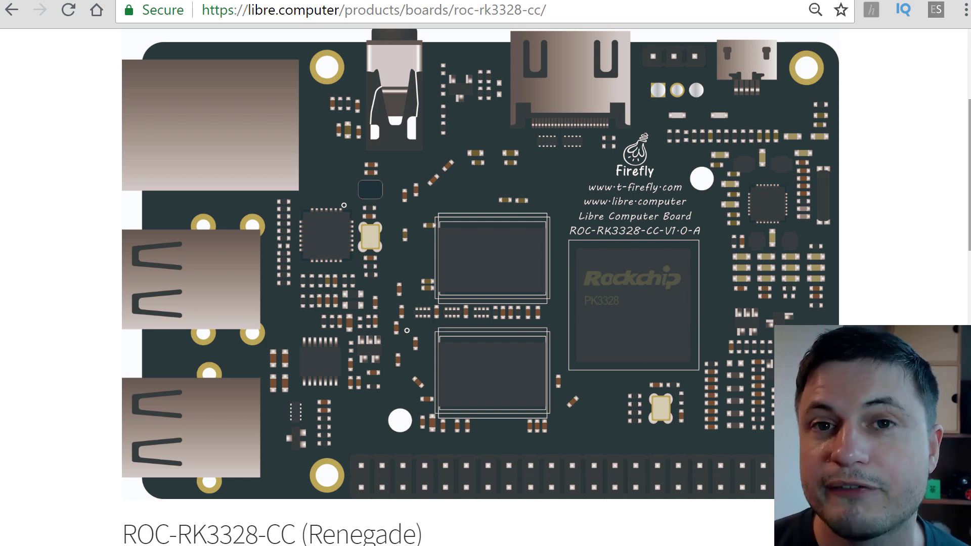
scroll(486, 273, down, 3)
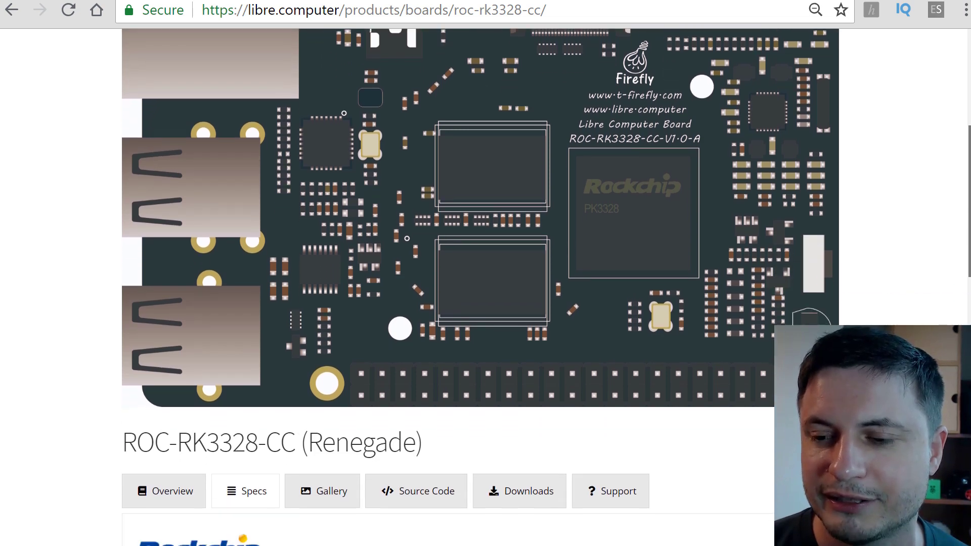
scroll(485, 273, down, 2)
scroll(485, 274, down, 3)
scroll(486, 273, down, 3)
scroll(486, 273, down, 2)
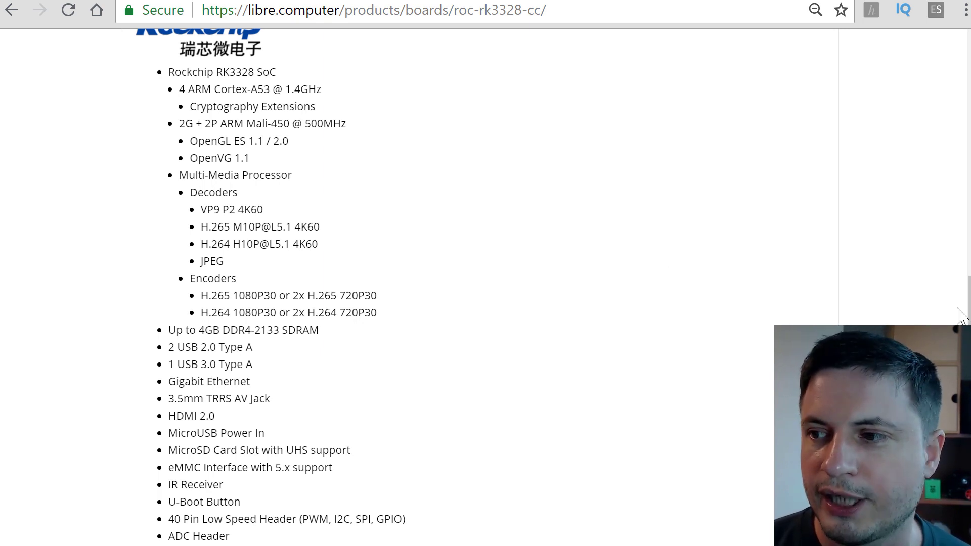
scroll(485, 273, down, 1)
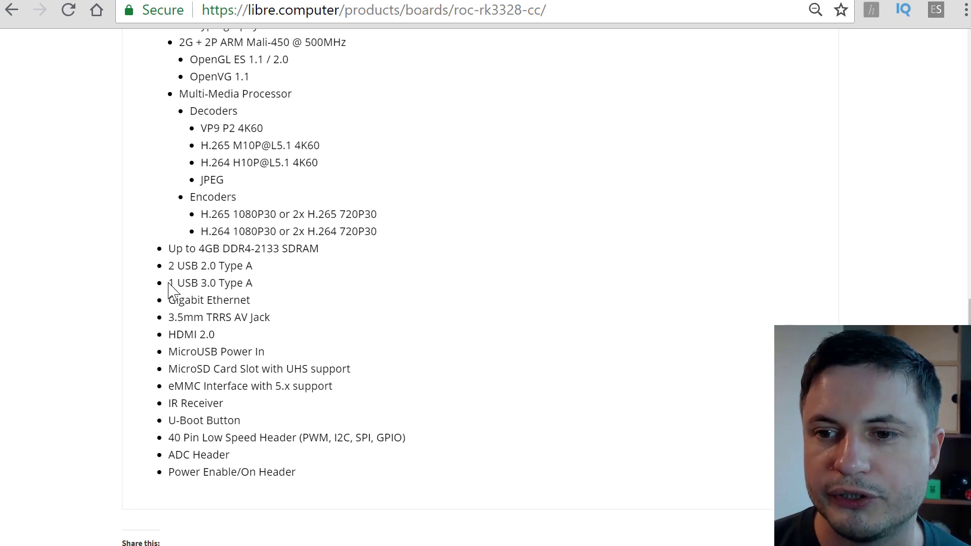
Highlight the USB 3.0 Type A, eMMC Interface and IR Receiver entries in the Renegade specs
drag(169, 284, 262, 283)
click(274, 292)
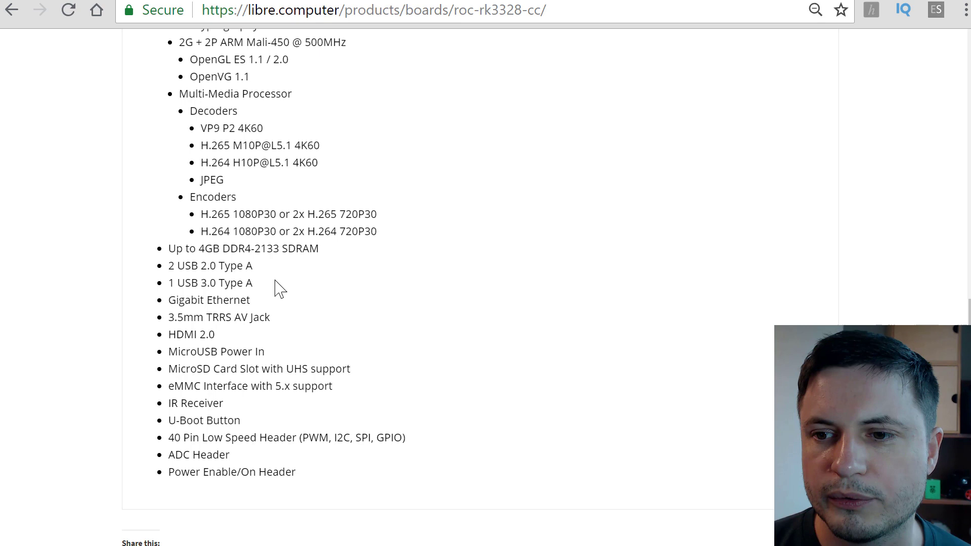
drag(169, 385, 223, 402)
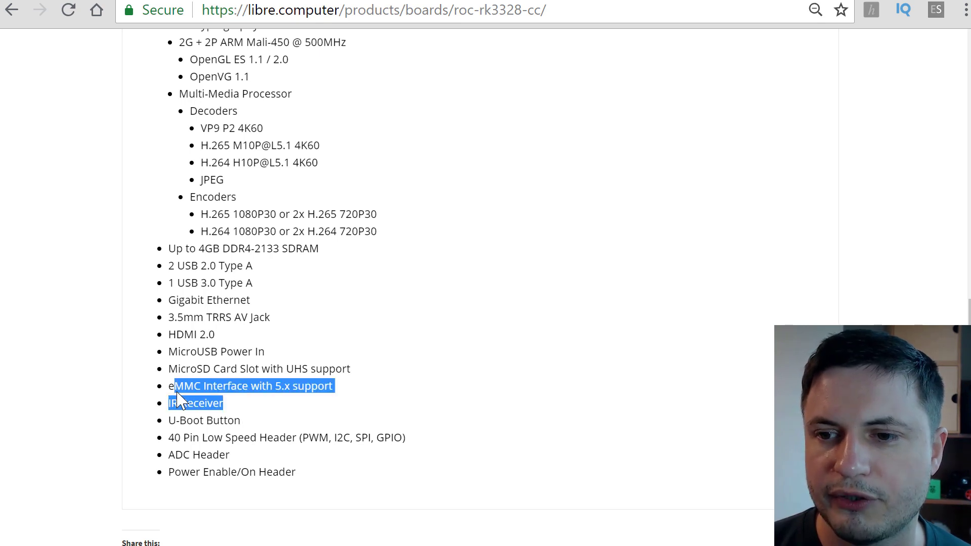
click(271, 415)
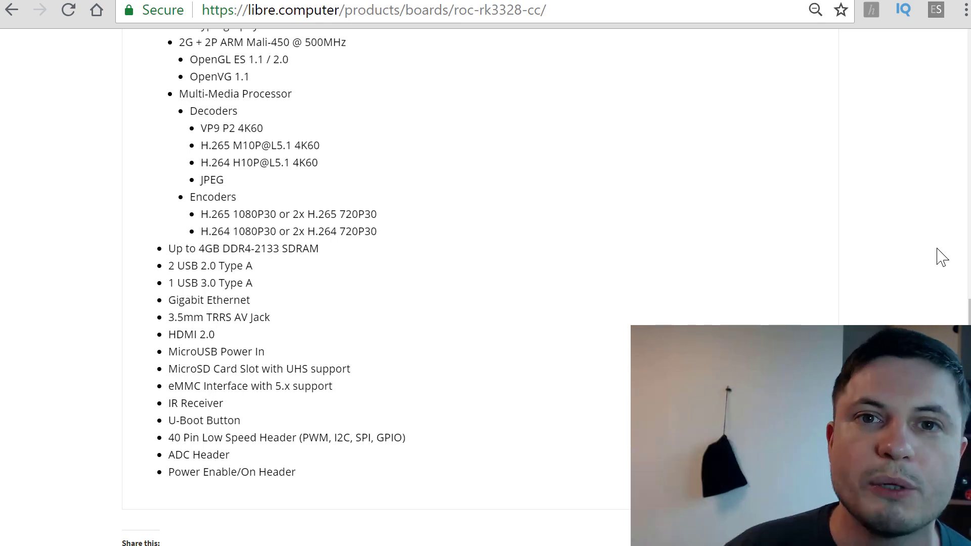
drag(967, 304, 967, 182)
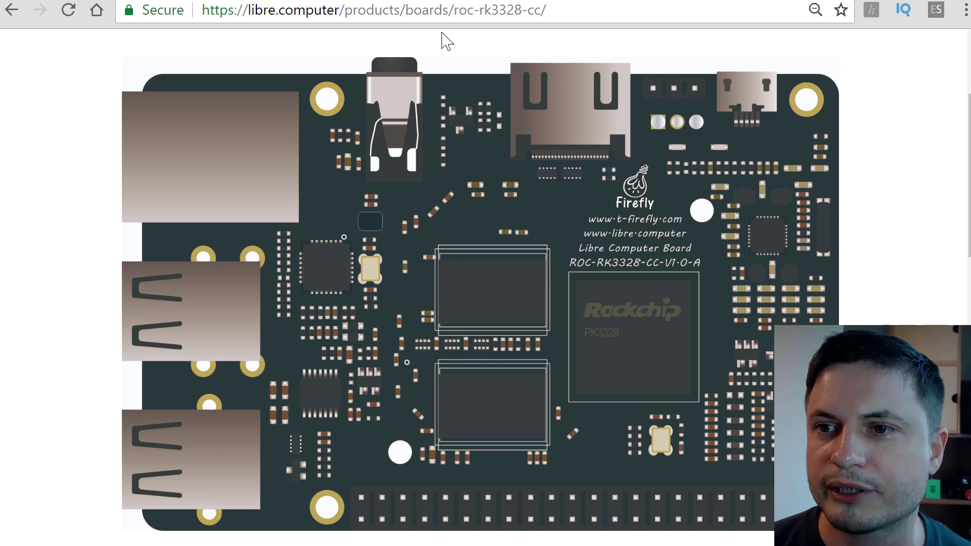
scroll(878, 197, up, 5)
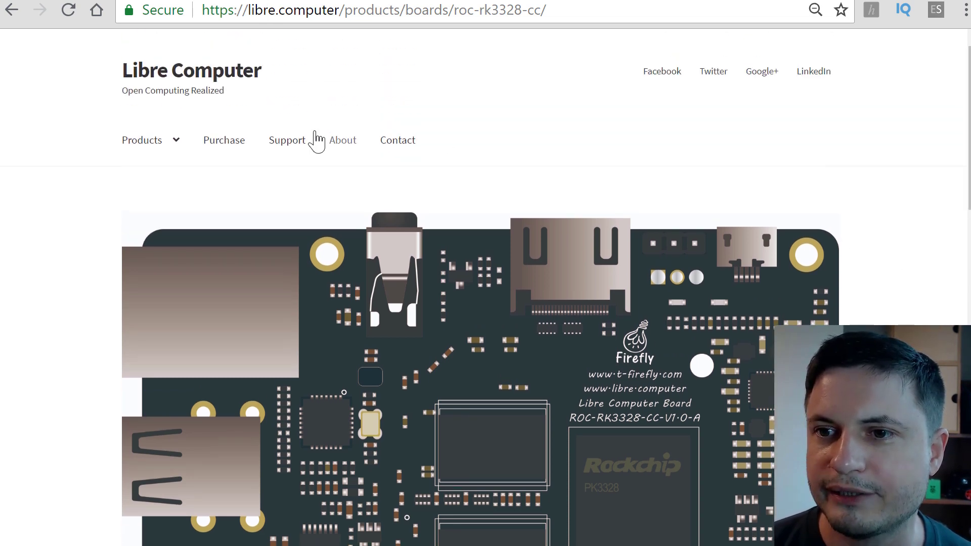
Go to the Renegade board's operating system downloads and its Ubuntu 18.04 image directory
click(287, 140)
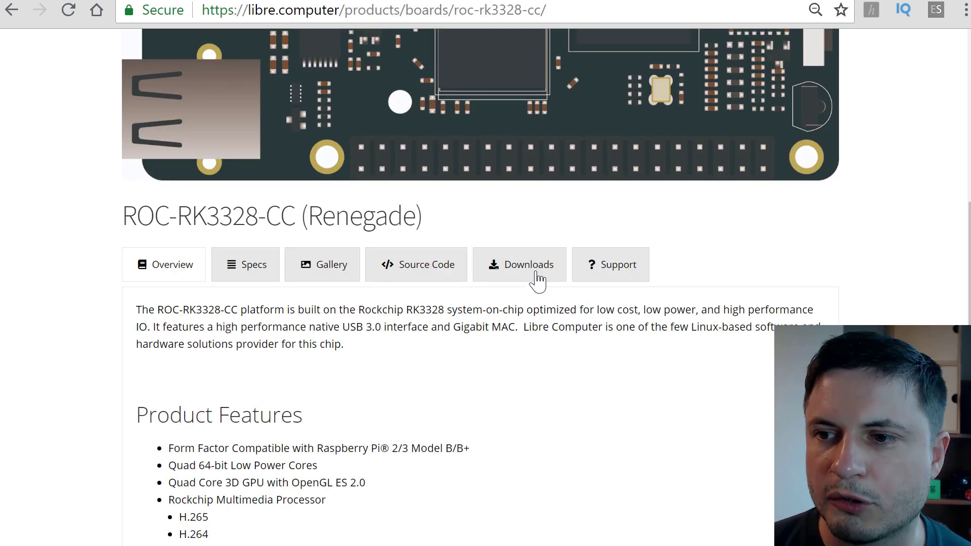
click(529, 267)
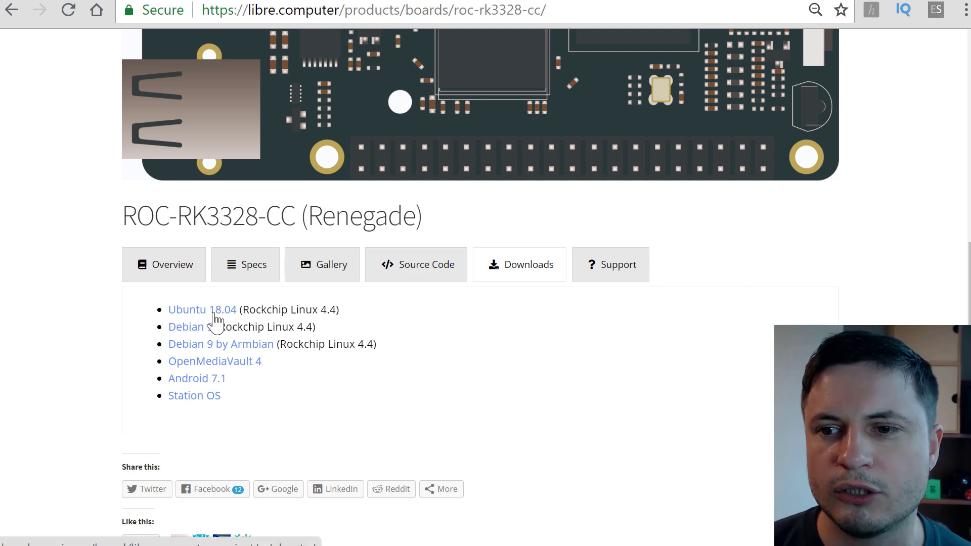
click(216, 311)
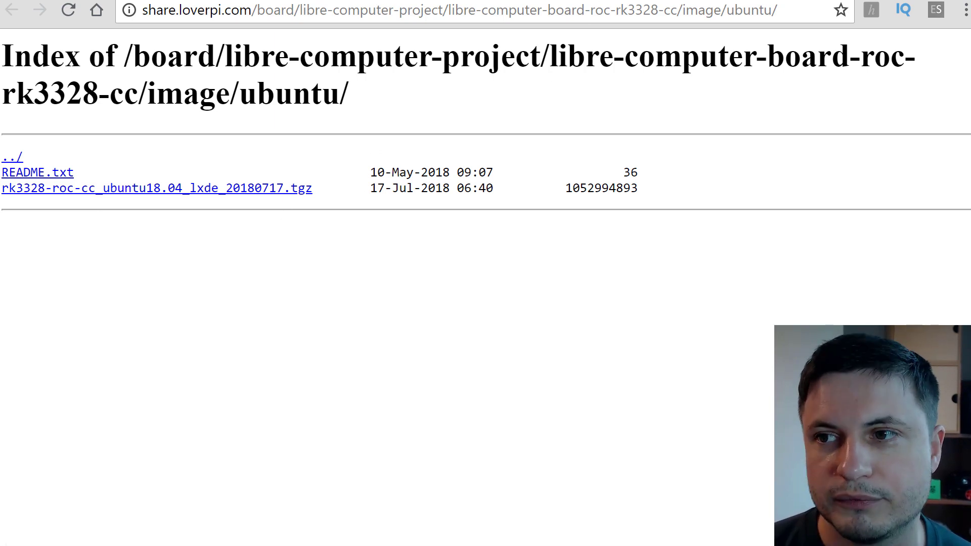
Go back with Alt+Left to the Renegade page's operating system downloads list
key(alt+Left)
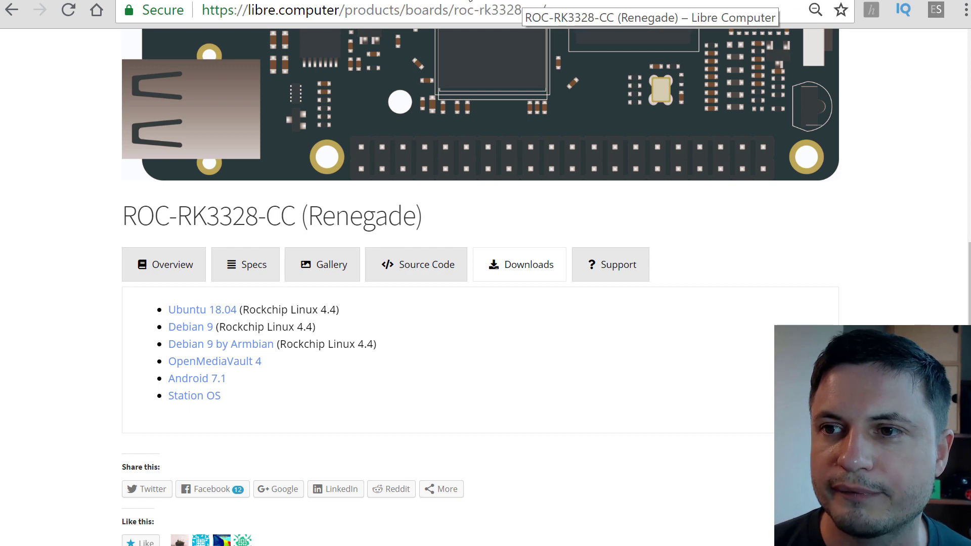
Switch with Ctrl+Tab to the openmediavault.org homepage tab
key(ctrl+Tab)
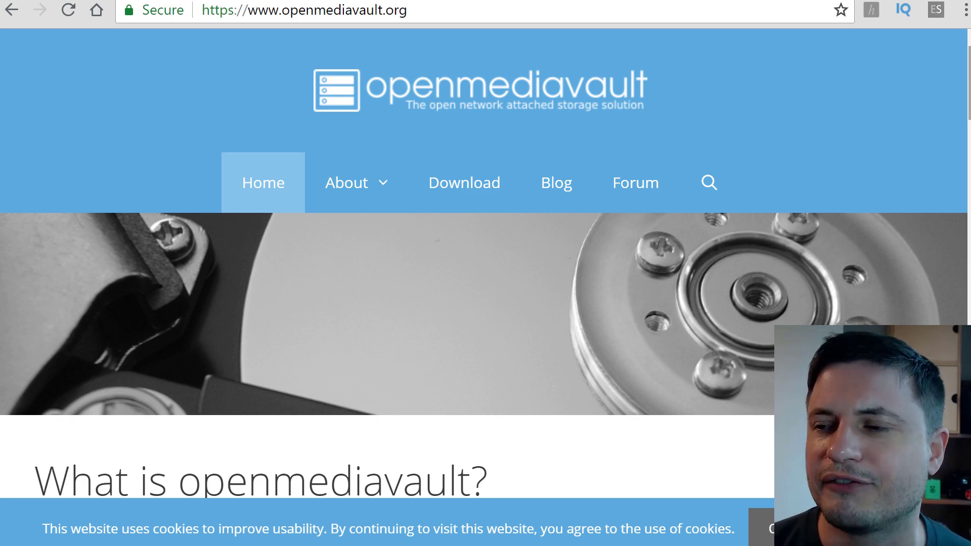
scroll(486, 303, down, 3)
scroll(486, 304, down, 2)
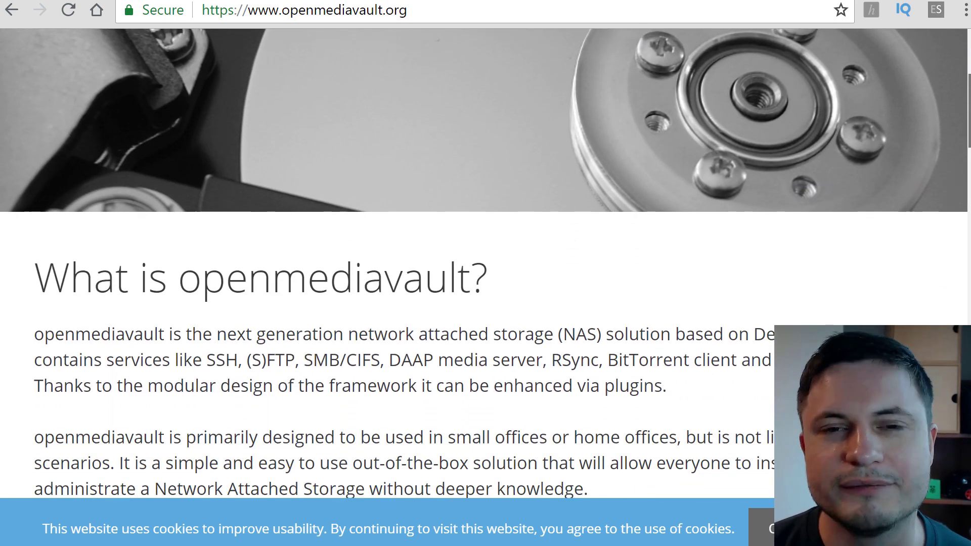
scroll(485, 303, down, 3)
scroll(485, 303, down, 3)
scroll(485, 303, down, 2)
scroll(485, 304, down, 1)
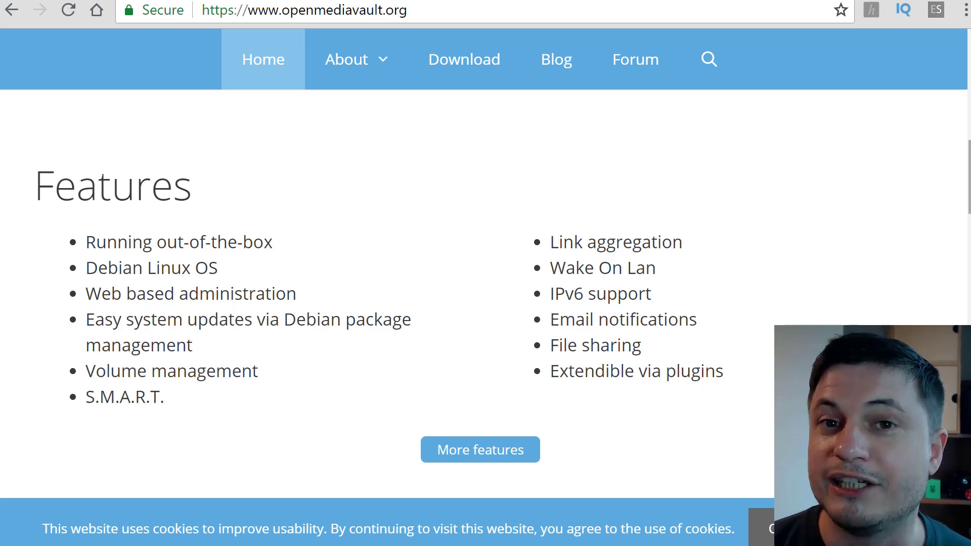
drag(967, 189, 967, 76)
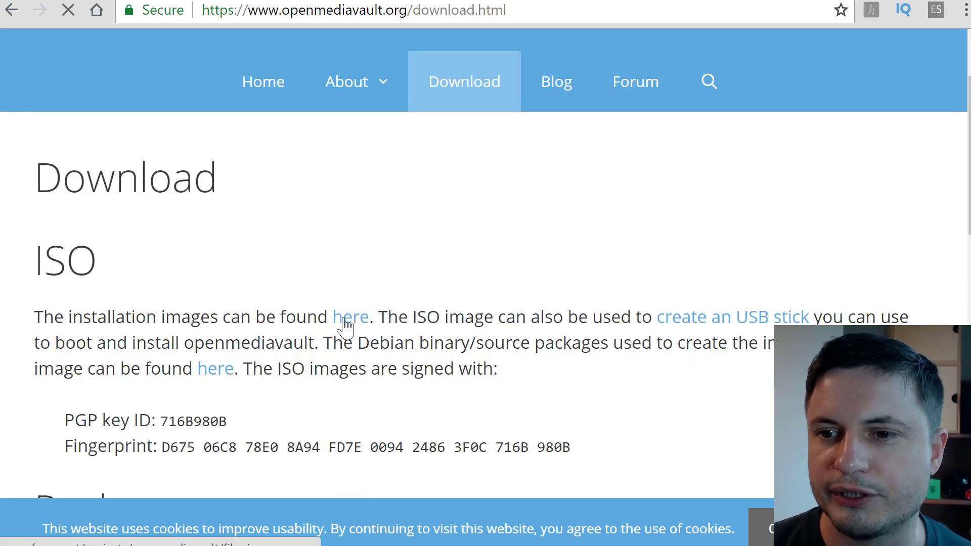
Go from the openmediavault files link to SourceForge's OMV 4.x for Single Board Computers folder
click(346, 319)
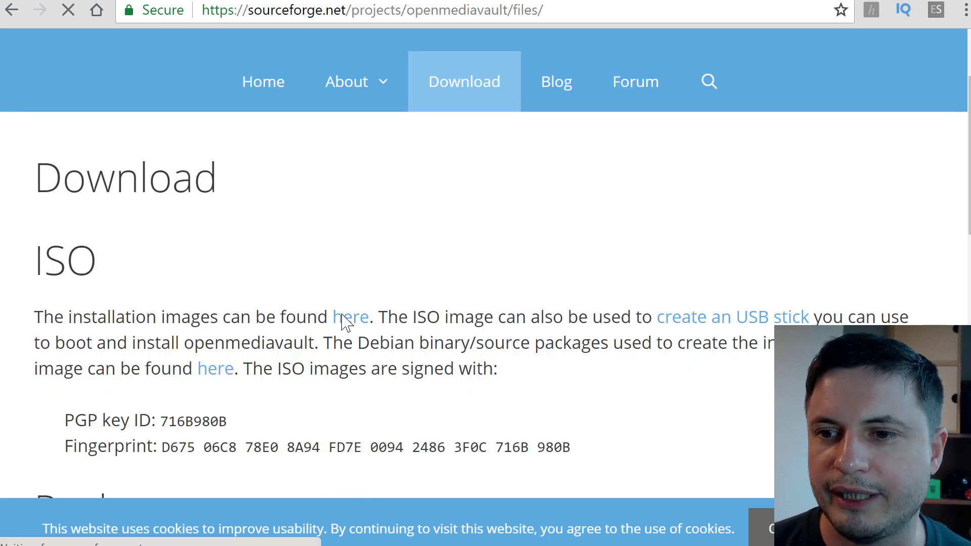
scroll(470, 223, down, 3)
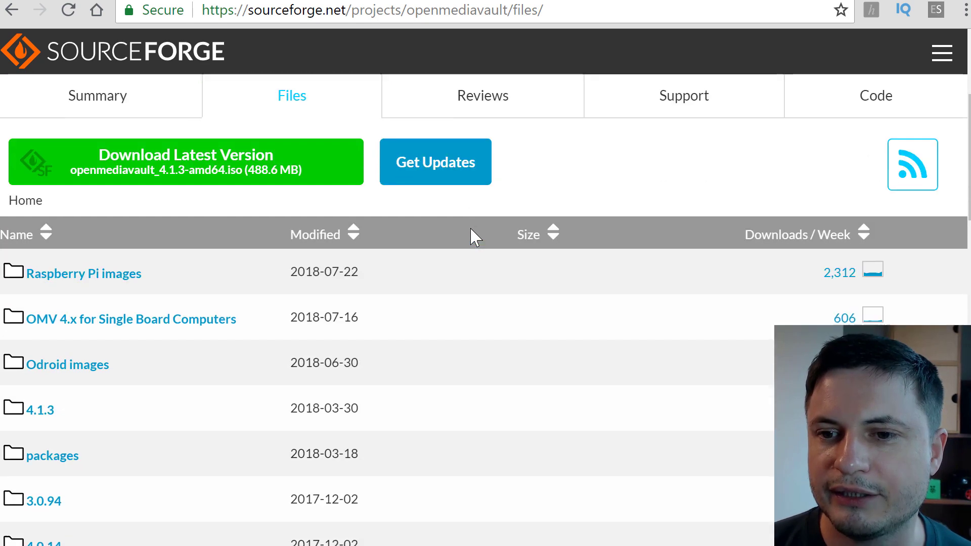
scroll(425, 227, down, 2)
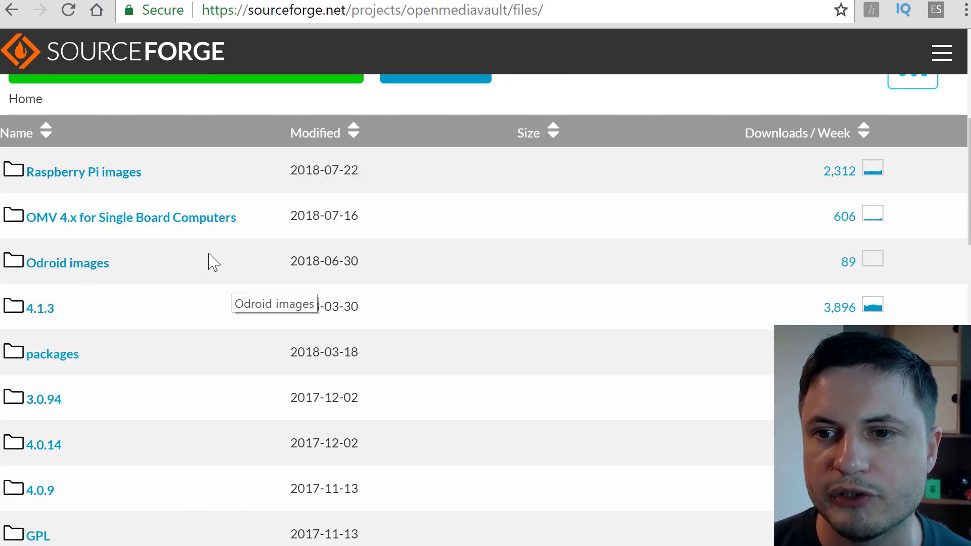
click(87, 222)
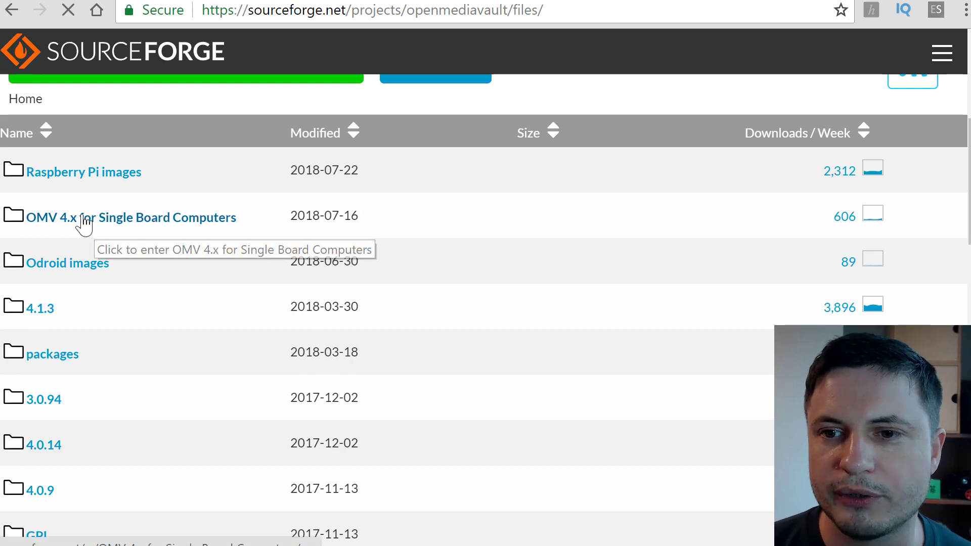
scroll(142, 224, down, 4)
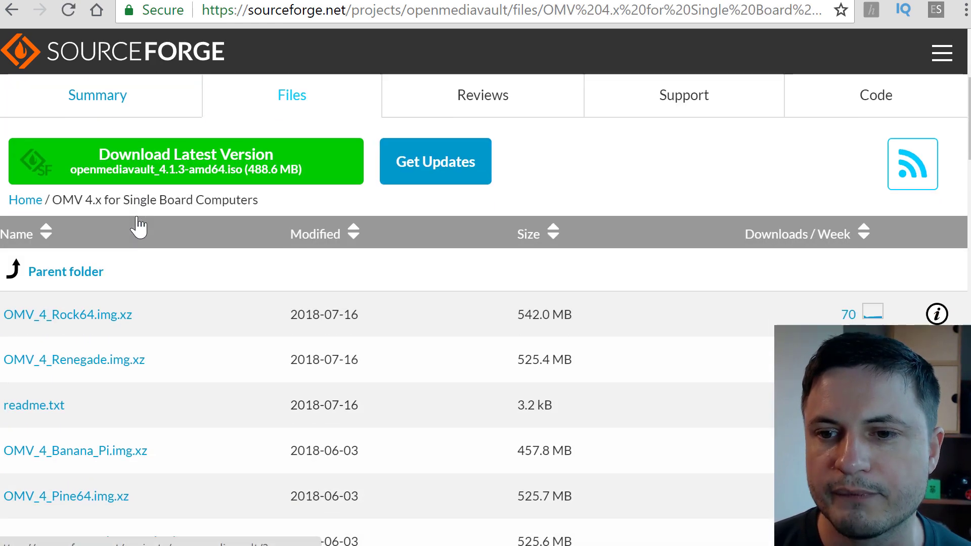
scroll(172, 213, down, 4)
scroll(172, 219, down, 2)
scroll(171, 219, down, 3)
scroll(171, 219, down, 4)
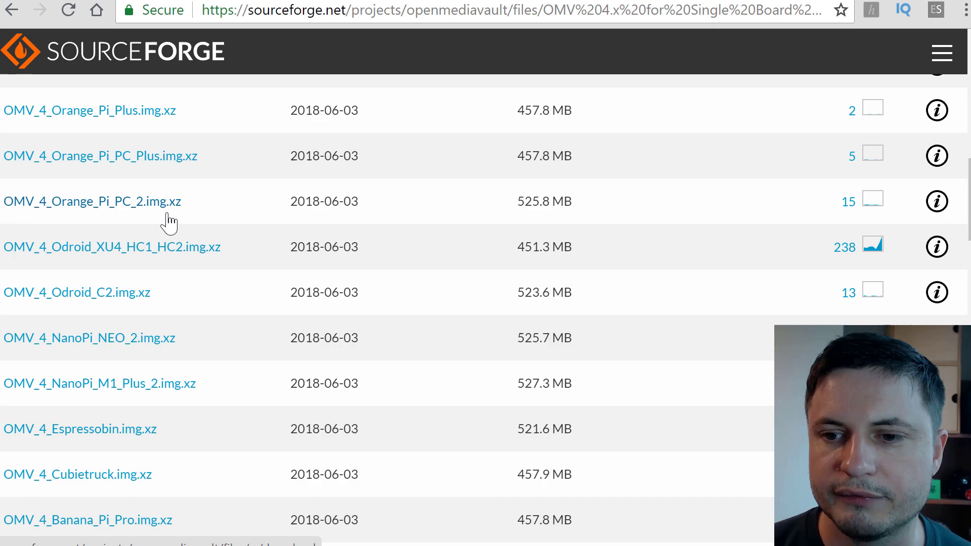
scroll(172, 219, down, 3)
scroll(172, 220, down, 4)
scroll(146, 280, up, 8)
scroll(146, 280, up, 4)
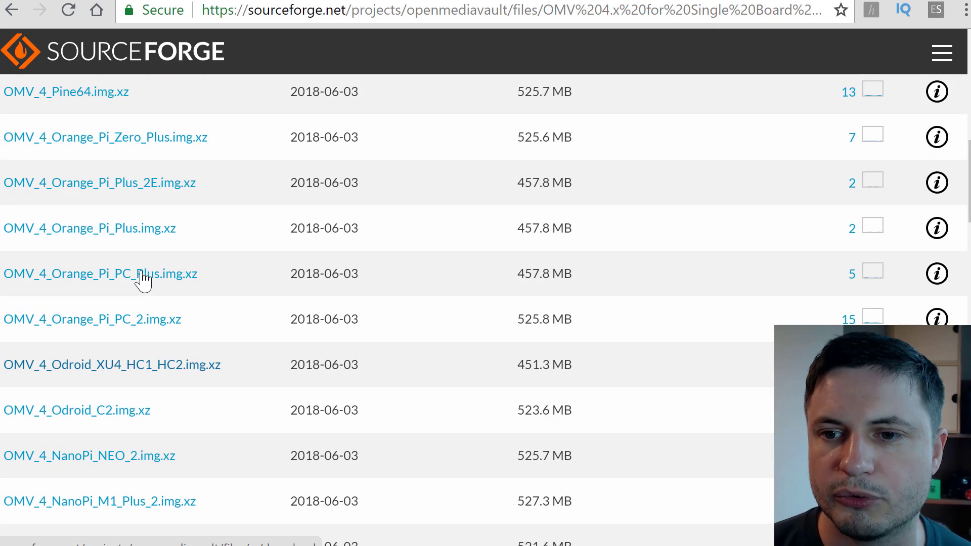
scroll(141, 273, up, 4)
scroll(140, 274, up, 3)
scroll(140, 273, up, 2)
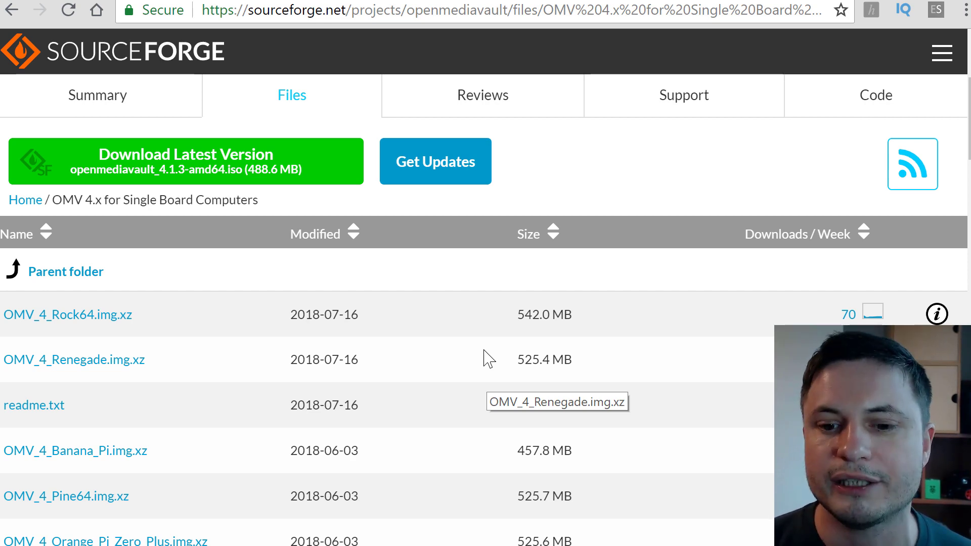
key(alt+Tab)
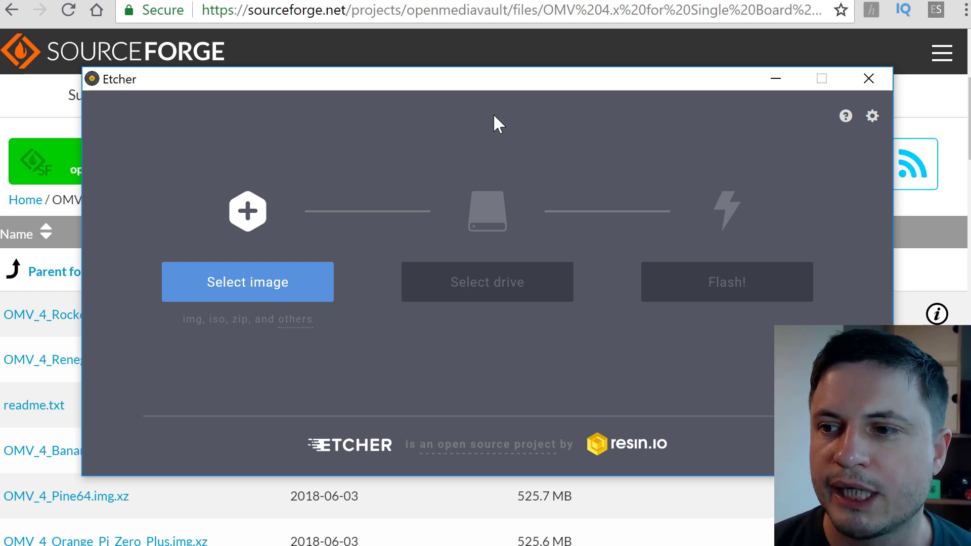
click(868, 78)
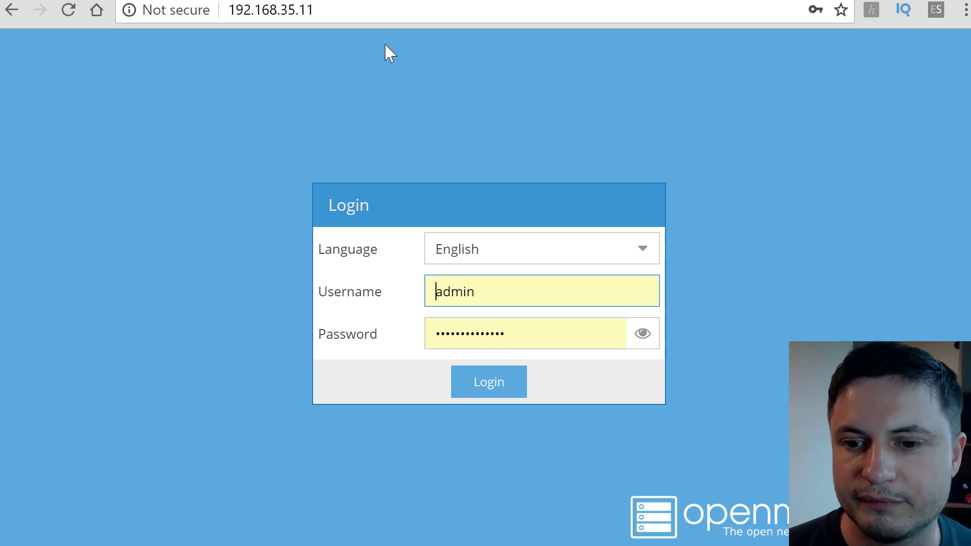
Select the 192.168.35.11 address, then switch to Angry IP Scanner
click(325, 10)
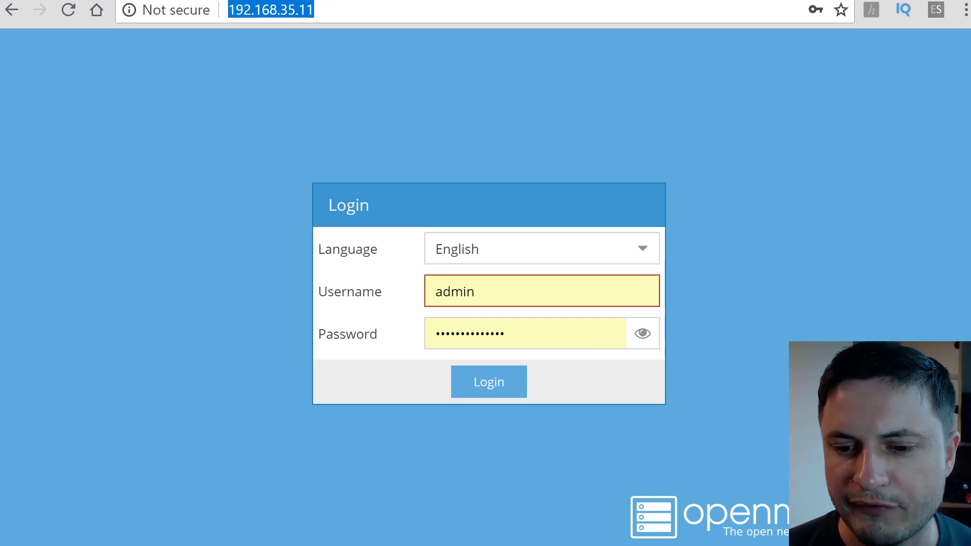
key(alt+Tab)
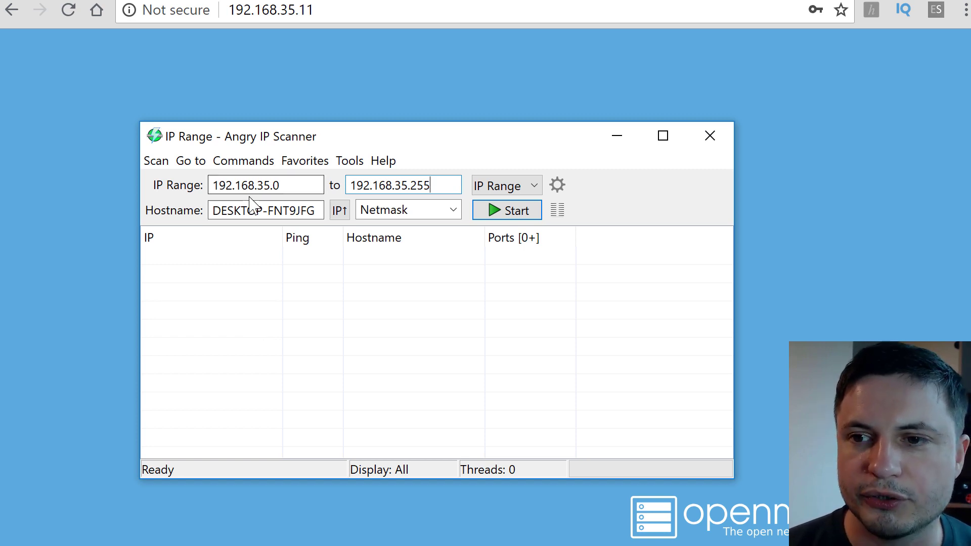
Scan 192.168.35.0–255, review the RENEGADE result at 192.168.35.11, and close the scanner
drag(259, 185, 280, 185)
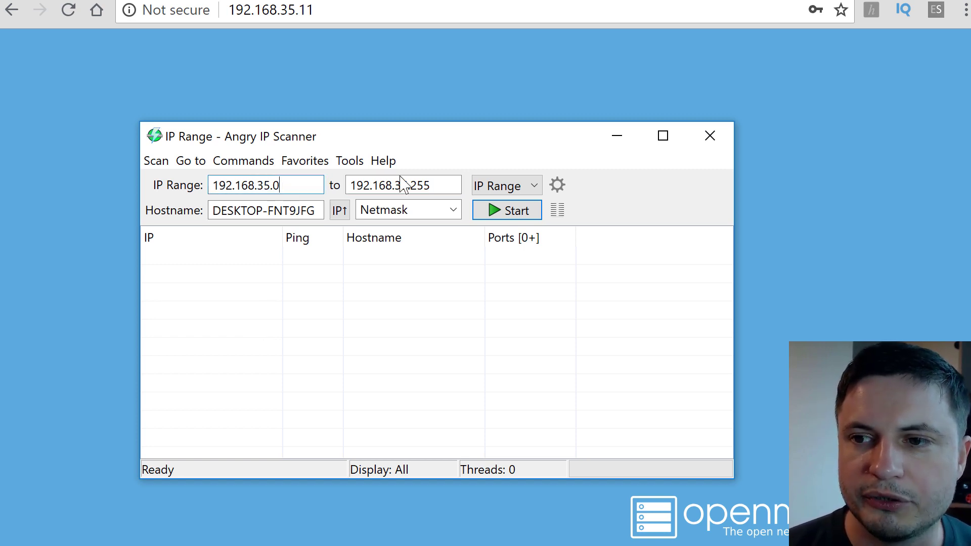
drag(415, 185, 431, 185)
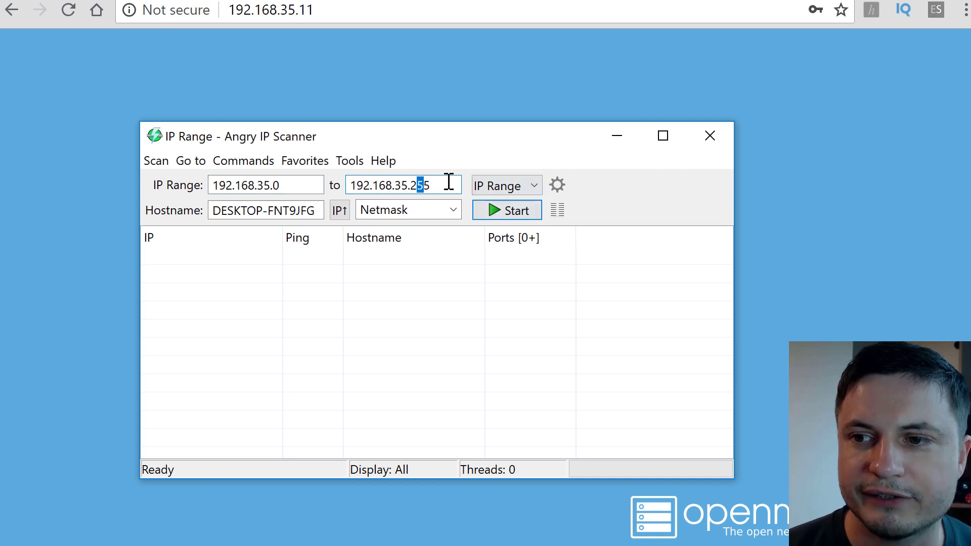
click(507, 211)
click(516, 292)
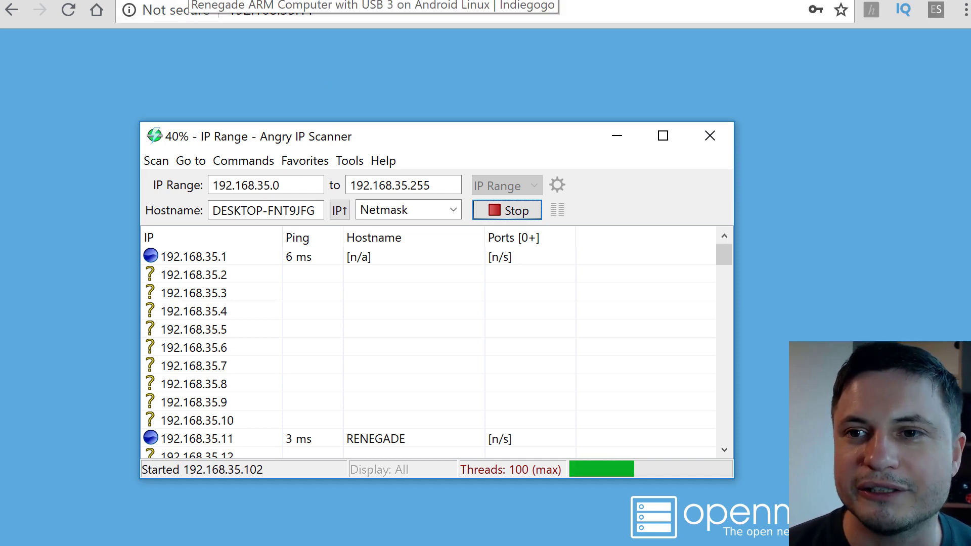
click(375, 2)
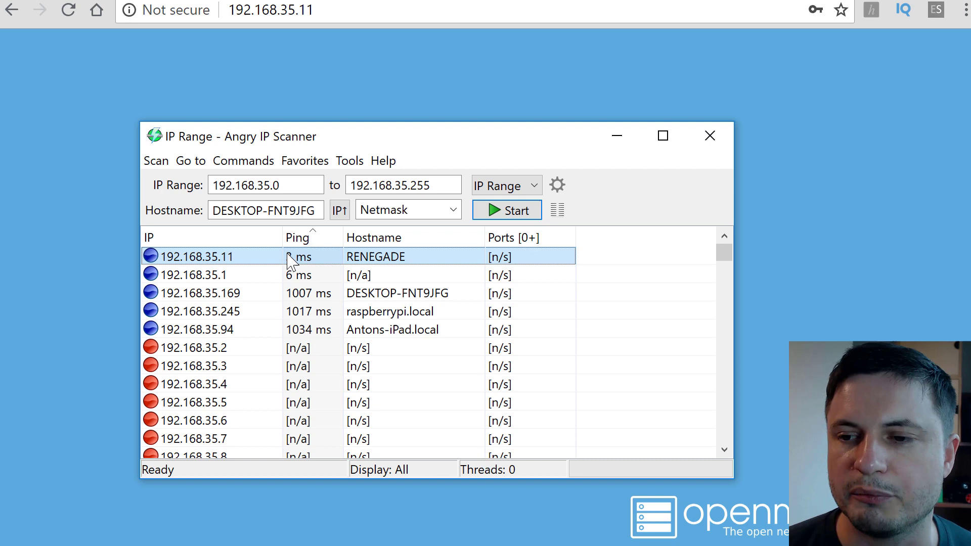
click(710, 136)
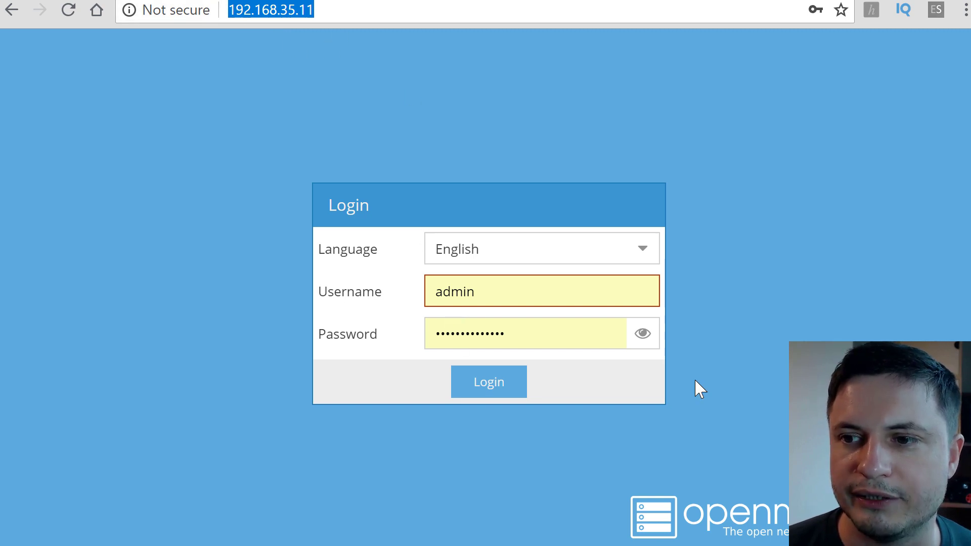
Log in to the NAS web interface as admin with the autofilled username and password
click(536, 297)
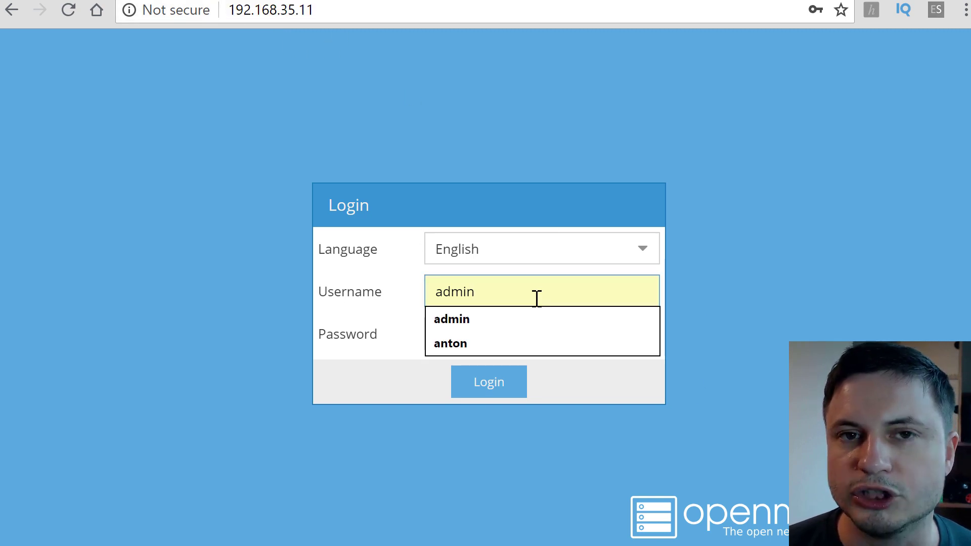
click(744, 277)
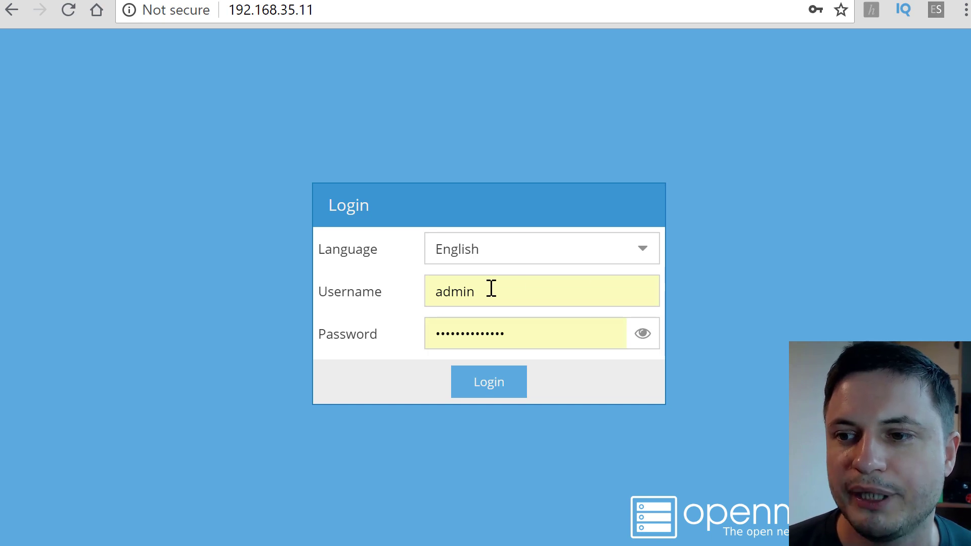
click(501, 333)
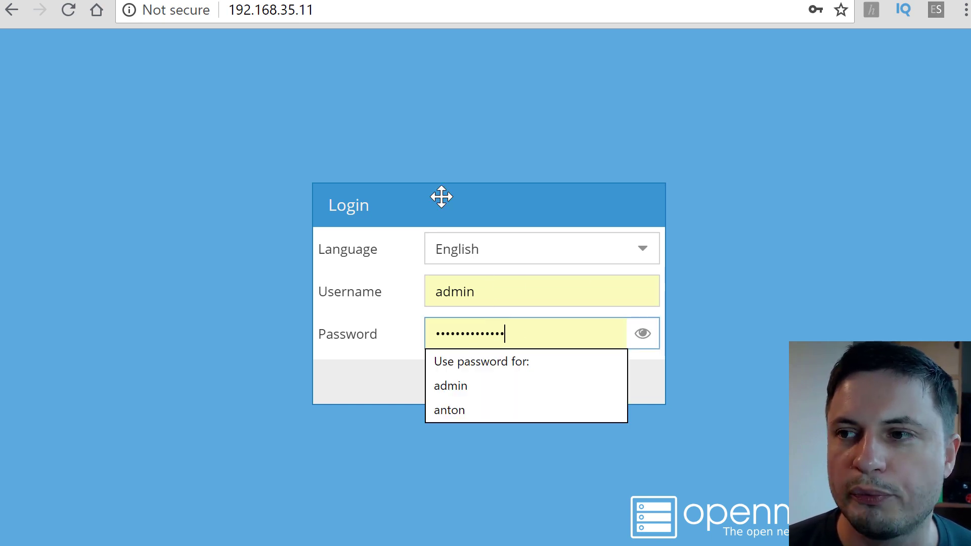
click(362, 371)
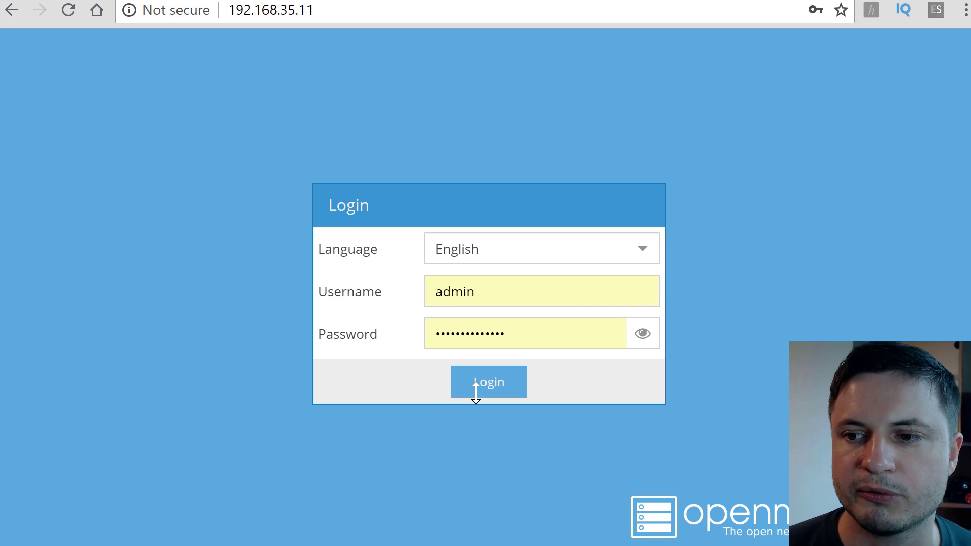
click(485, 385)
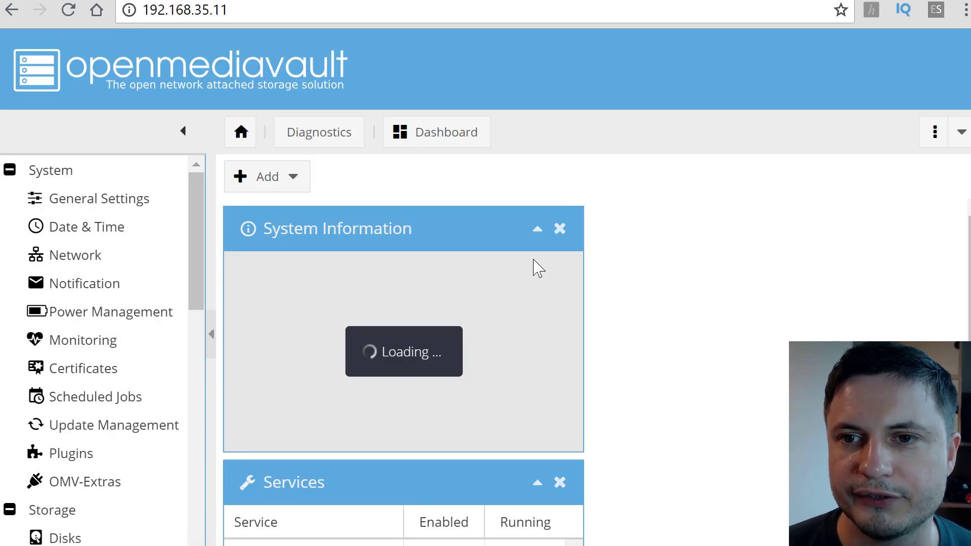
scroll(656, 333, down, 3)
scroll(657, 333, down, 3)
scroll(657, 333, down, 3)
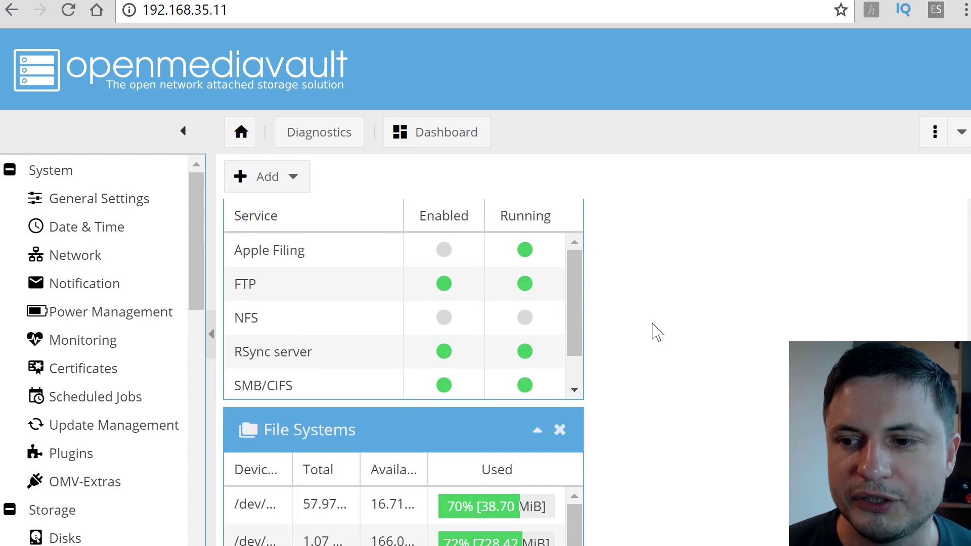
scroll(656, 332, down, 2)
scroll(657, 333, up, 4)
scroll(657, 333, up, 3)
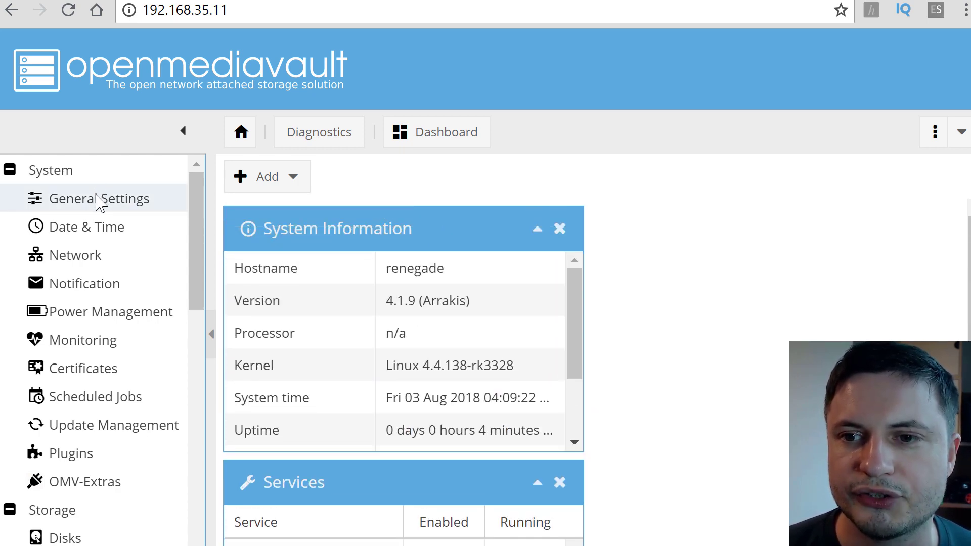
scroll(99, 304, down, 3)
Open Storage > Disks to list the 3.72 GiB mmc and 931.51 GiB /dev/sda drives
click(66, 359)
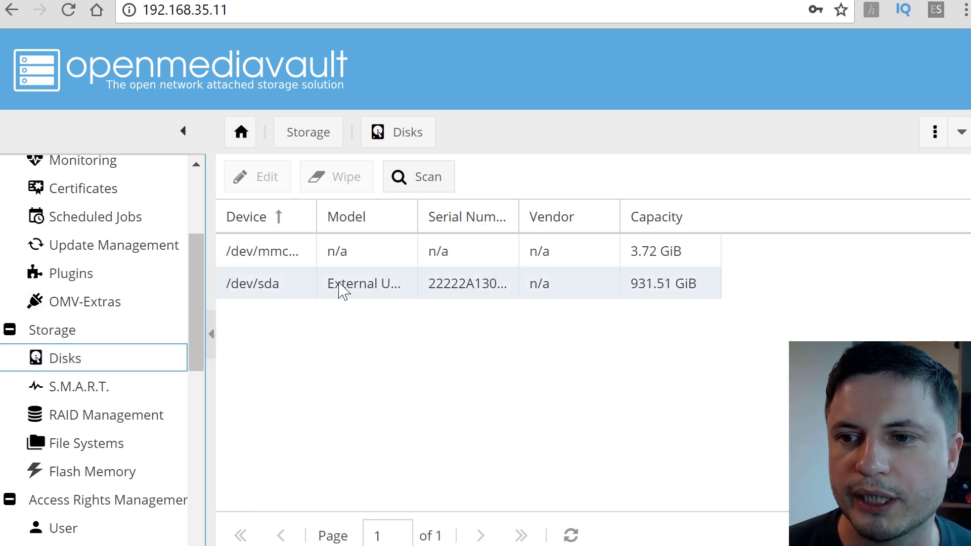
Select /dev/sda, then list file systems showing NTFS New Volume on /dev/sda1
click(342, 290)
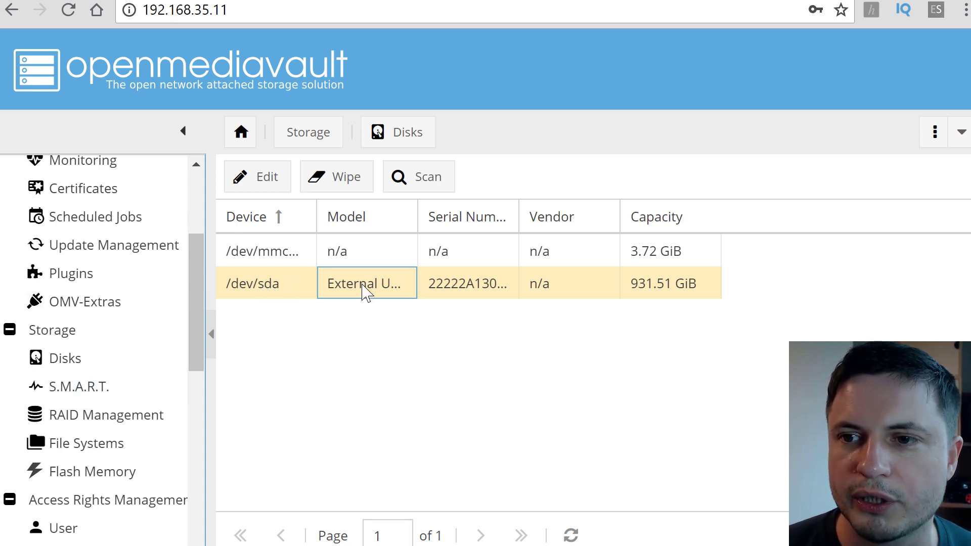
click(86, 443)
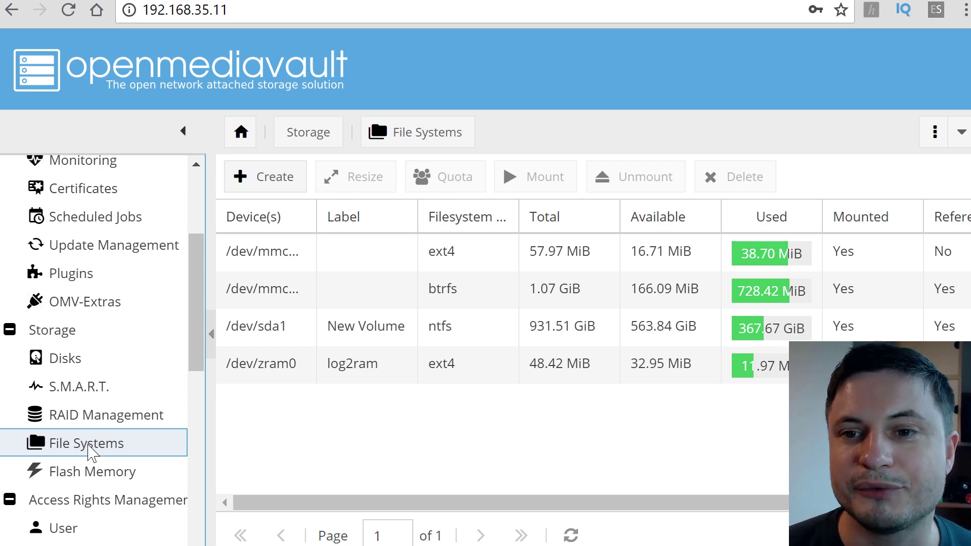
Check the /dev/sda1 New Volume mount and type, then open the User list showing anton
click(366, 325)
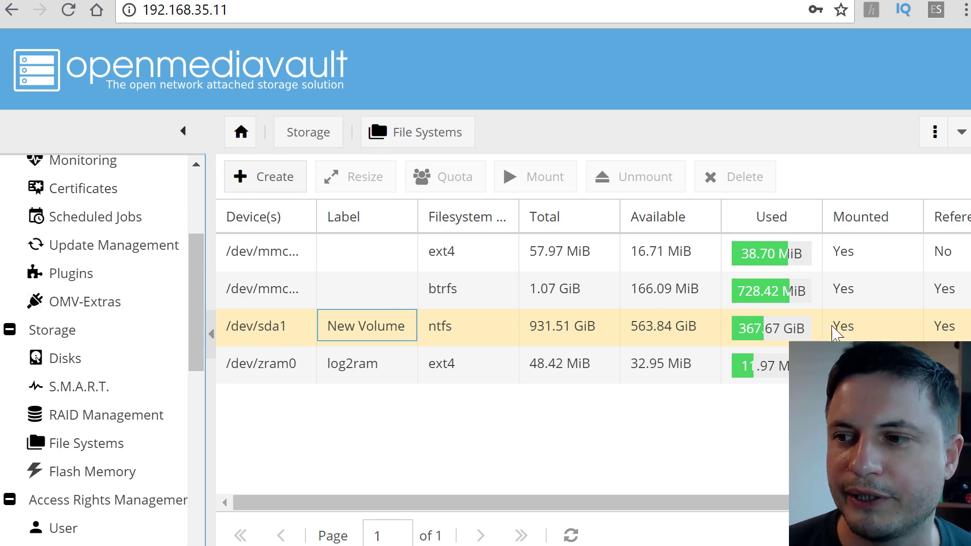
click(836, 331)
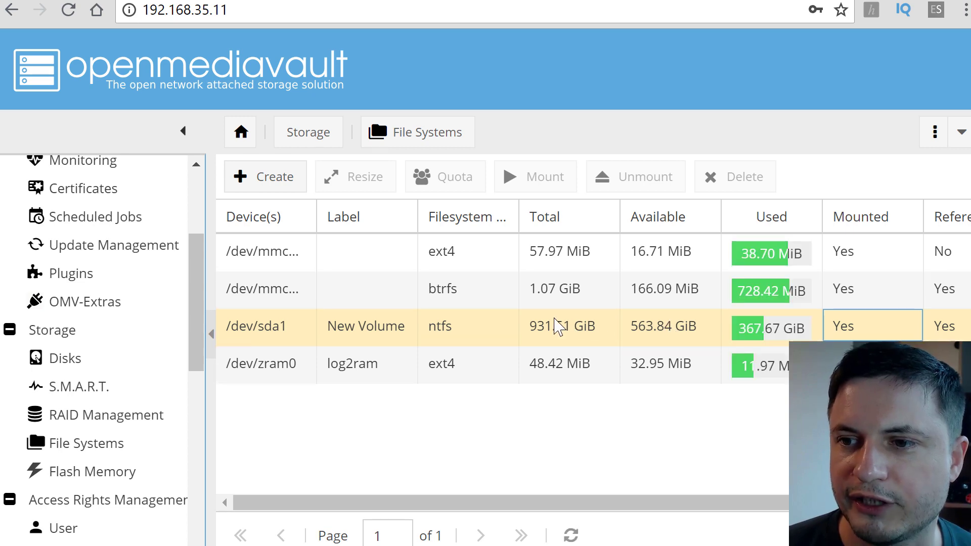
click(463, 328)
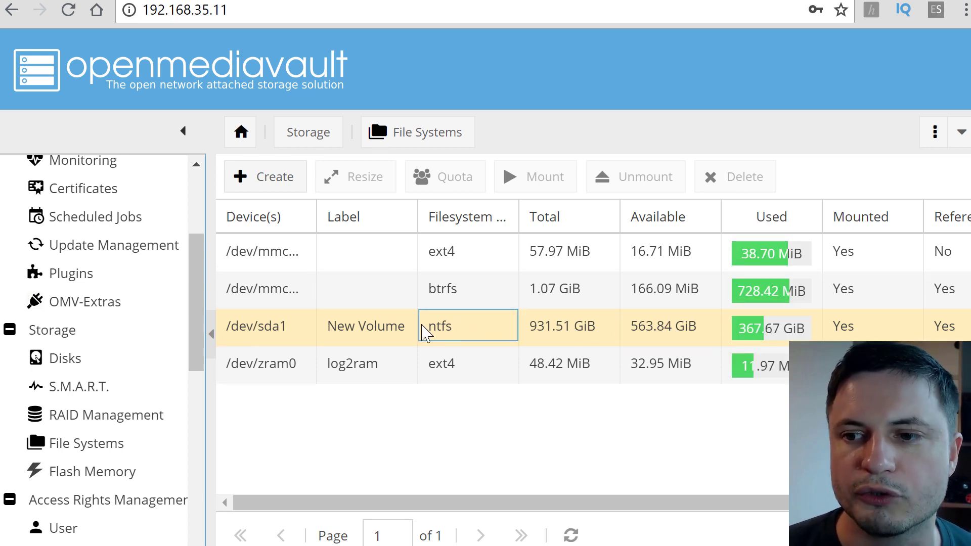
click(371, 328)
right_click(372, 331)
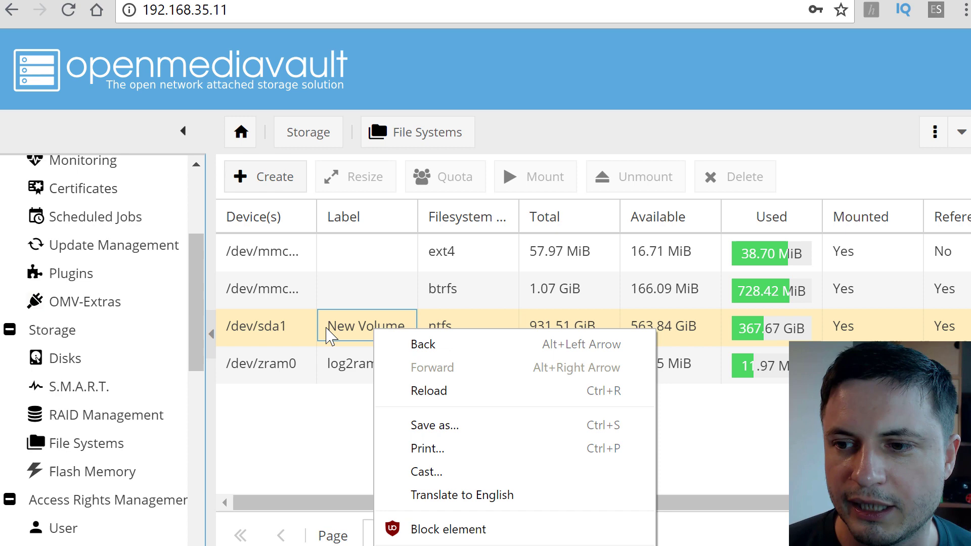
click(329, 334)
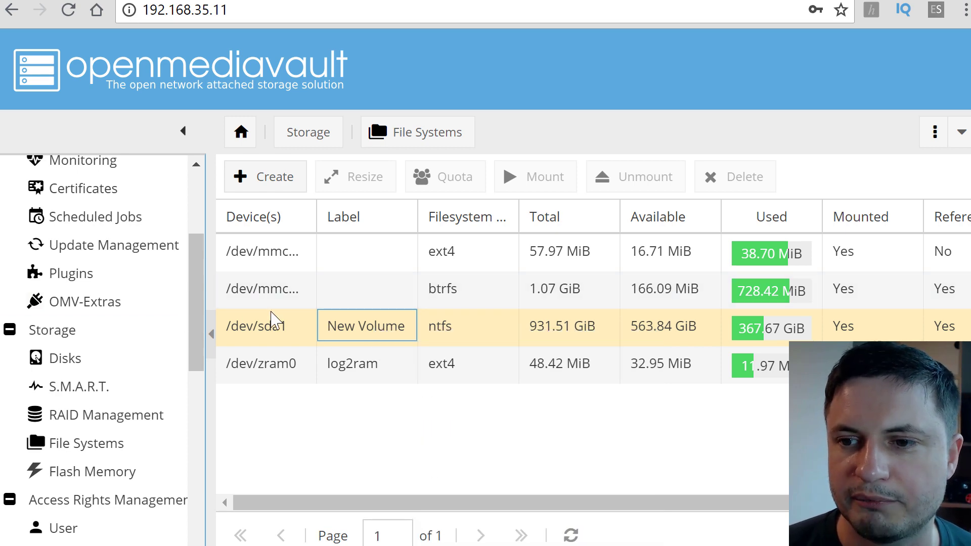
scroll(168, 363, down, 3)
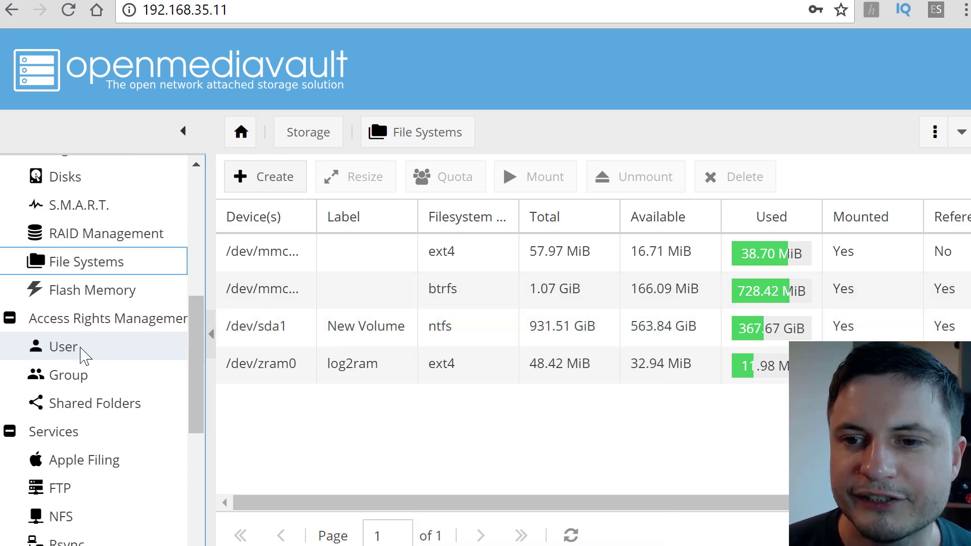
click(63, 347)
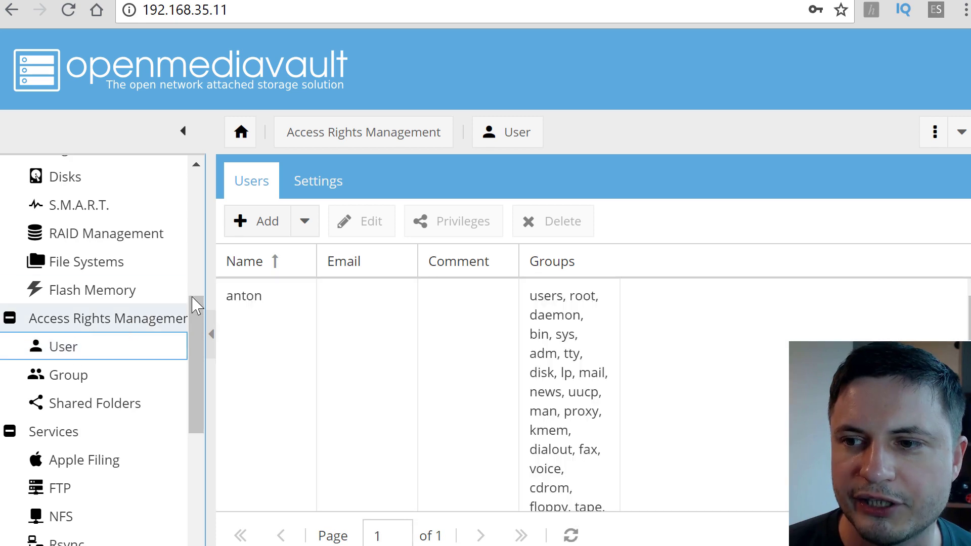
Draft a new user with a name and password, toggling all groups on and off
click(280, 226)
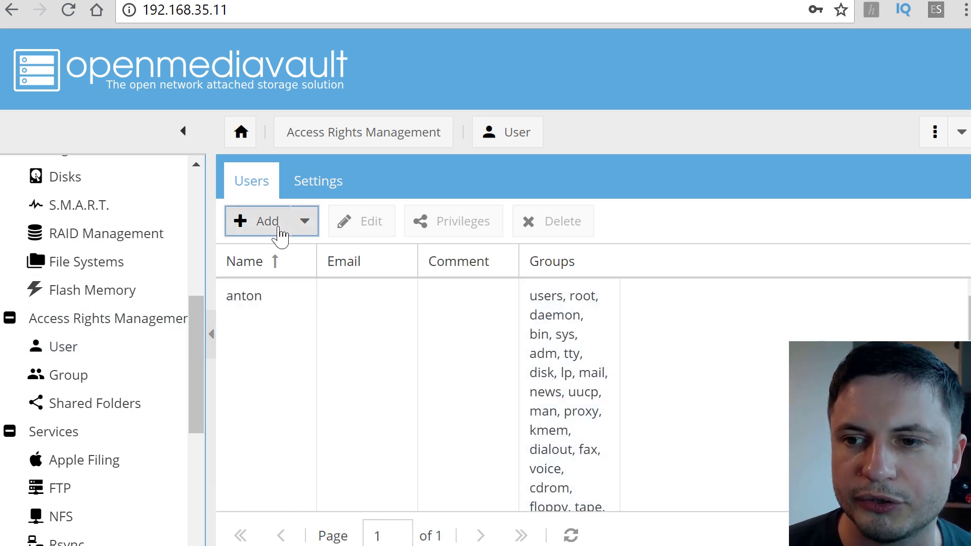
click(276, 254)
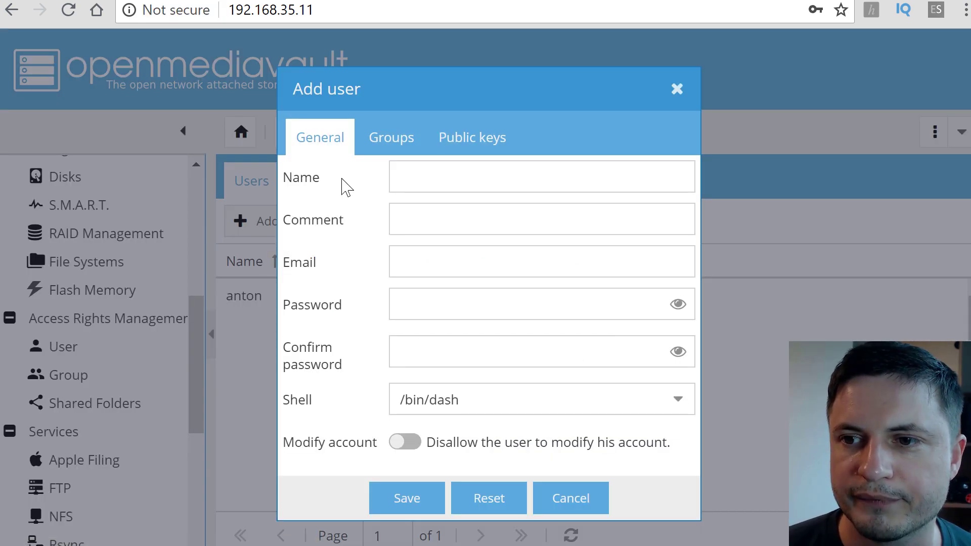
click(418, 179)
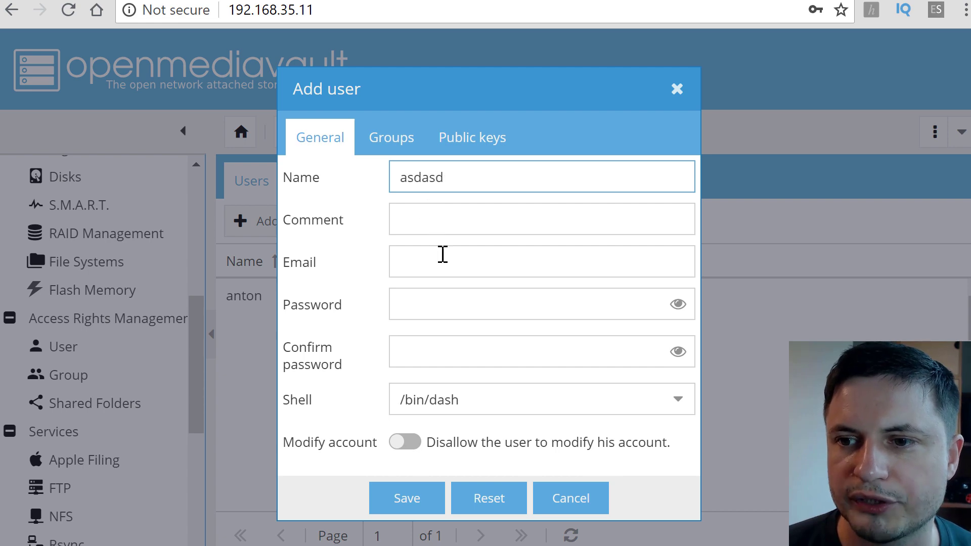
click(434, 303)
key(Tab)
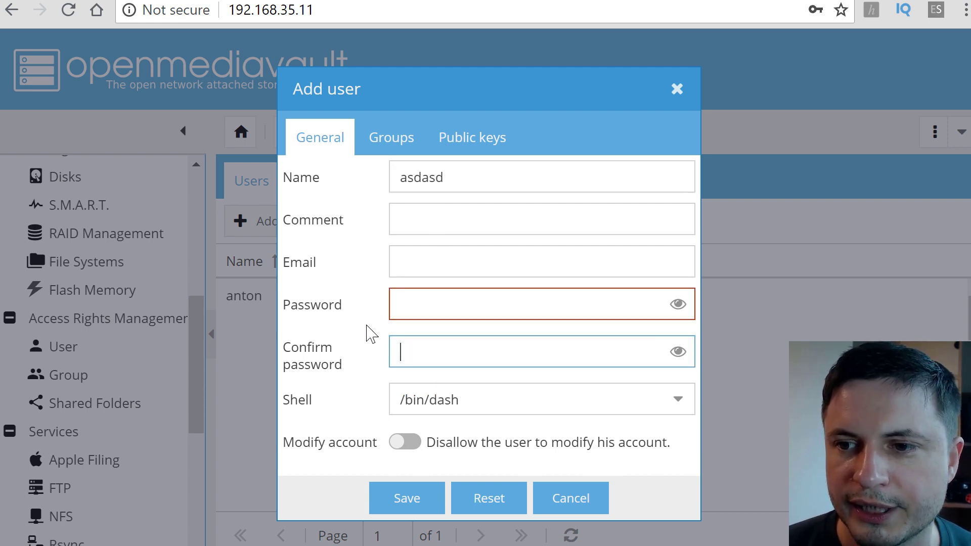
click(387, 141)
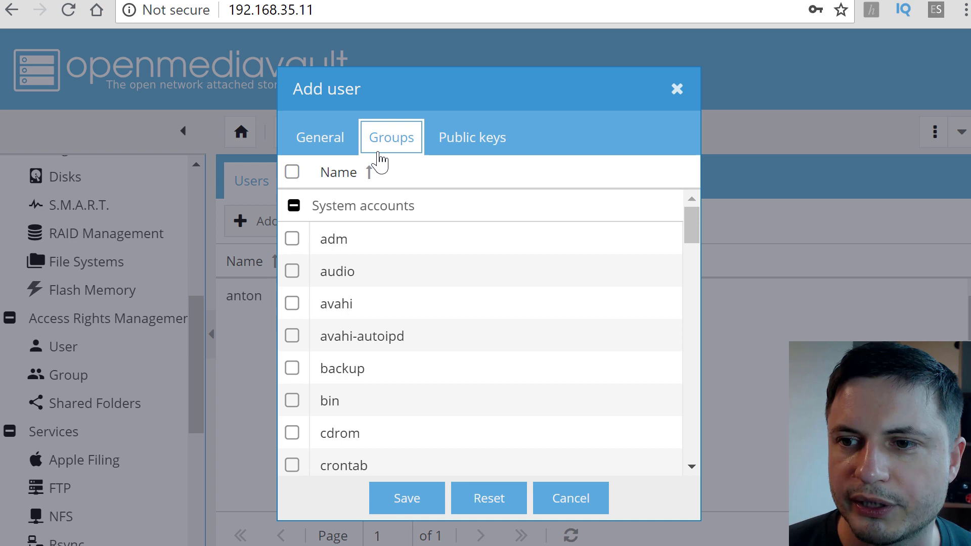
click(293, 172)
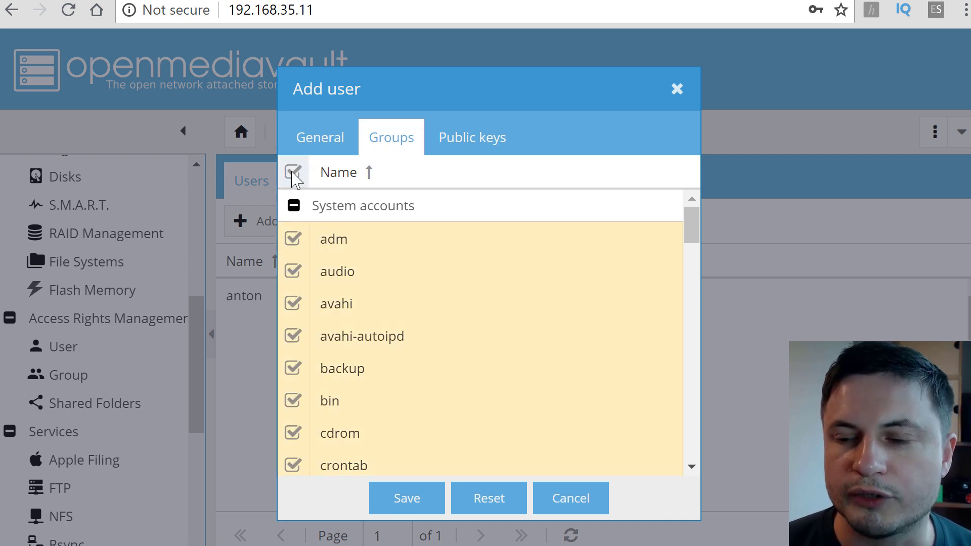
click(292, 173)
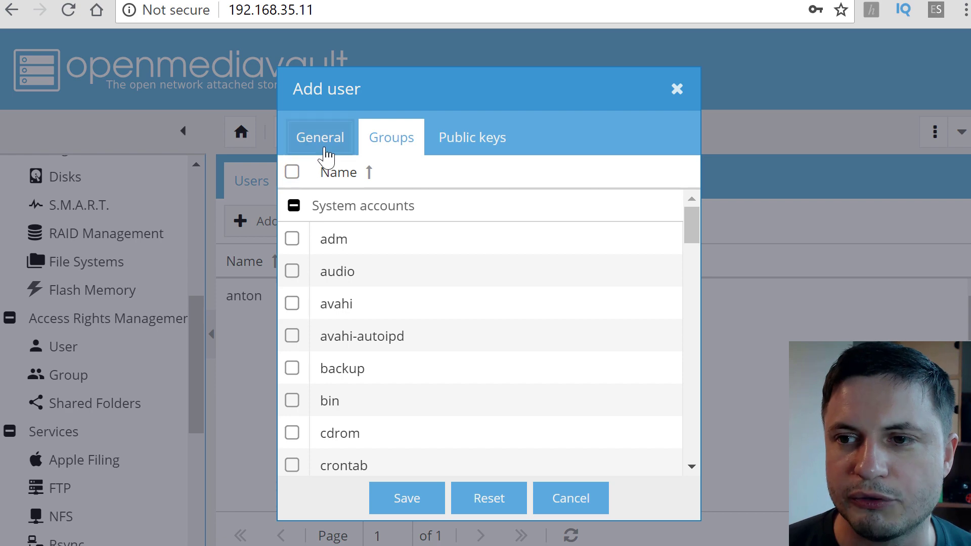
click(320, 138)
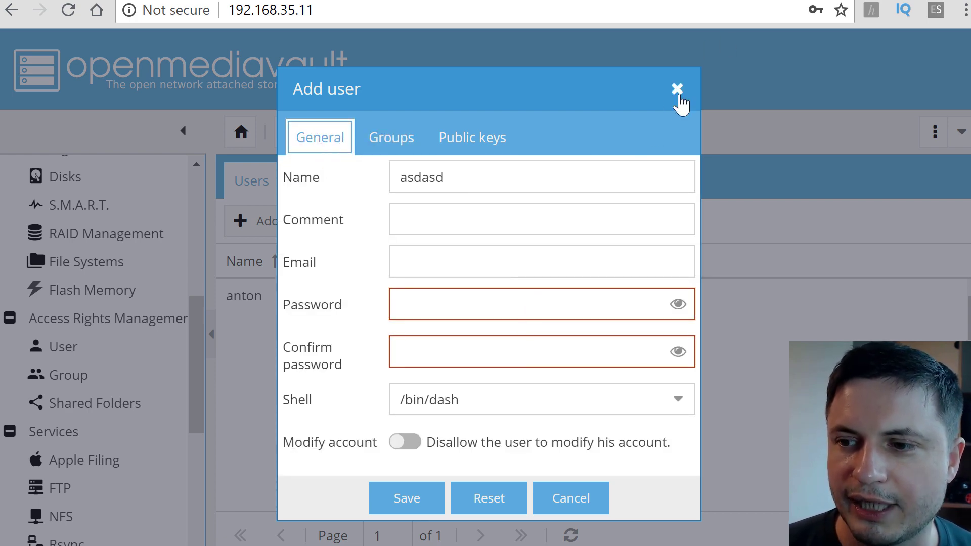
Discard the draft user, then view Groups and the Shared Folders list with Files
click(571, 498)
scroll(350, 327, down, 5)
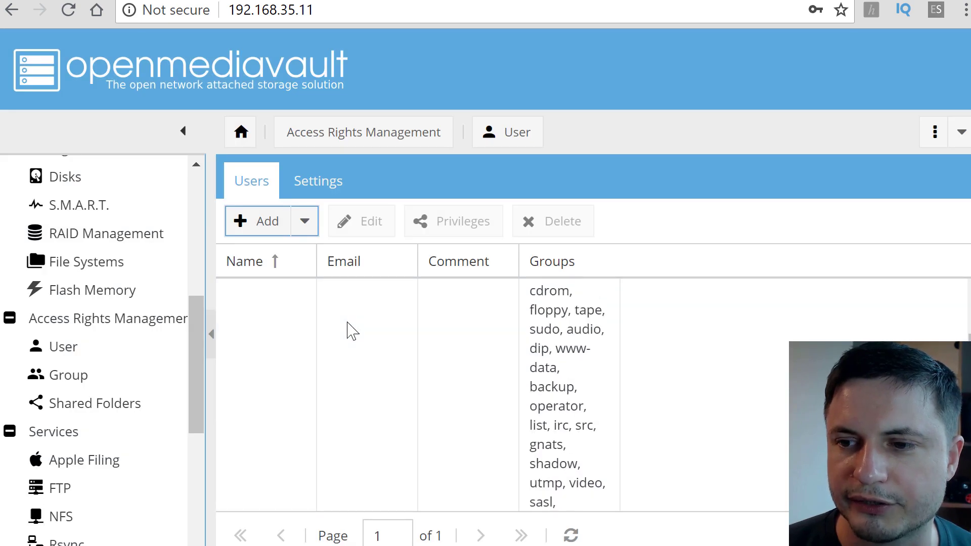
scroll(351, 331, down, 5)
scroll(351, 348, up, 10)
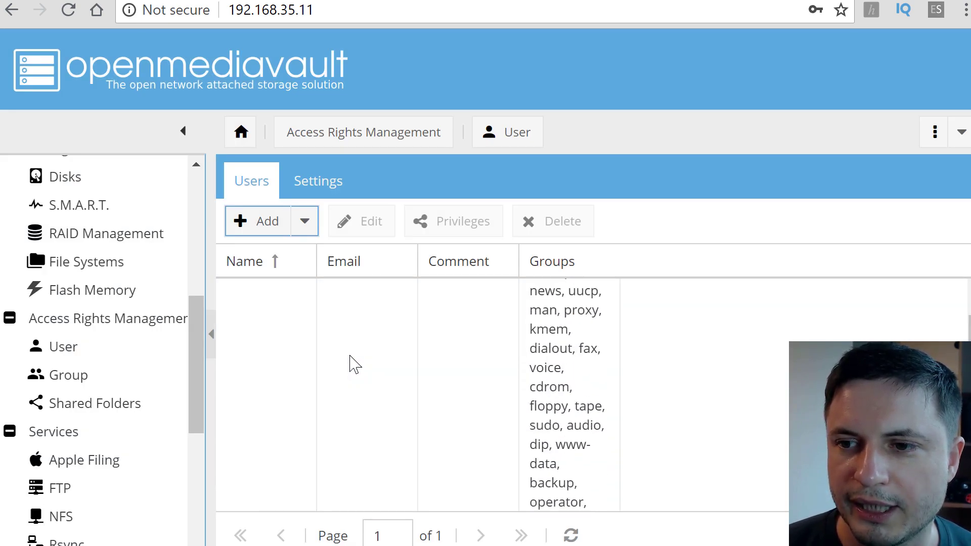
click(72, 375)
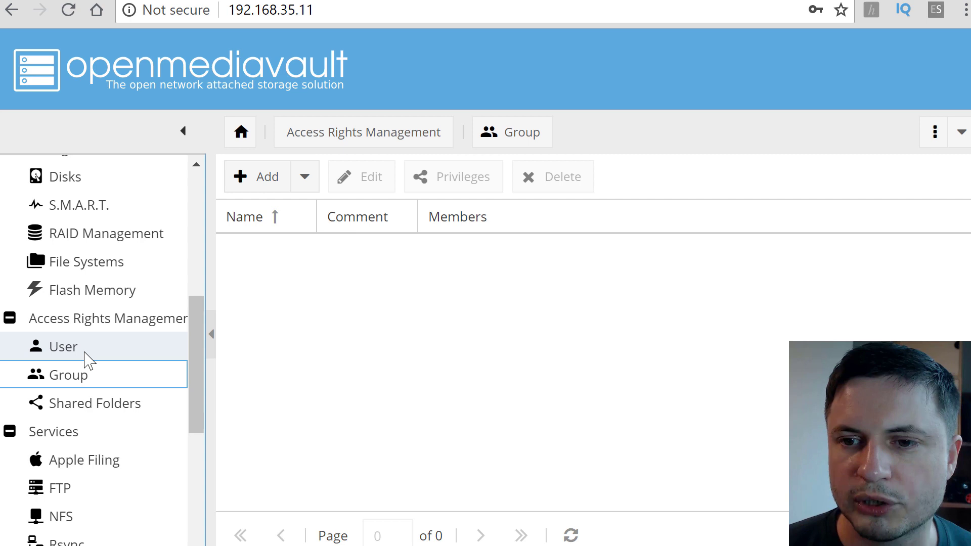
click(36, 403)
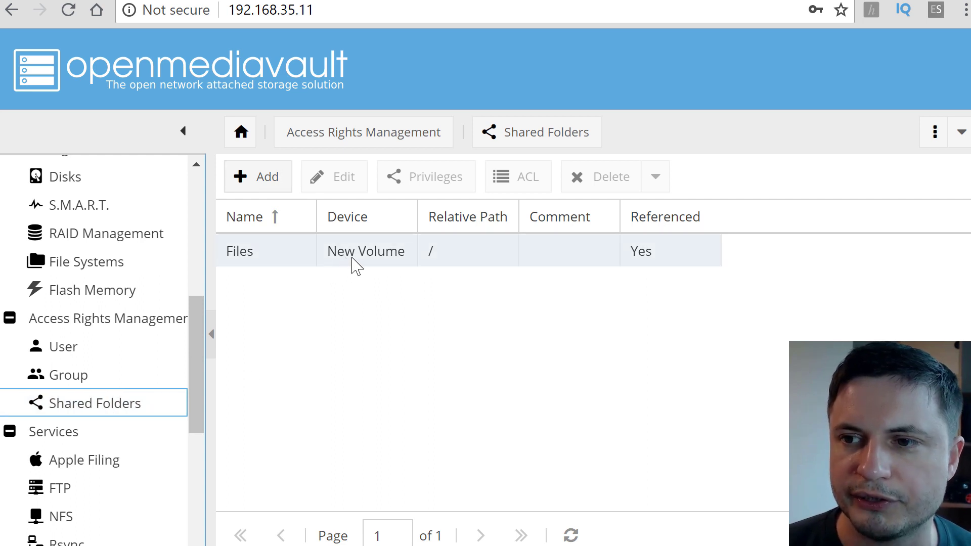
click(354, 261)
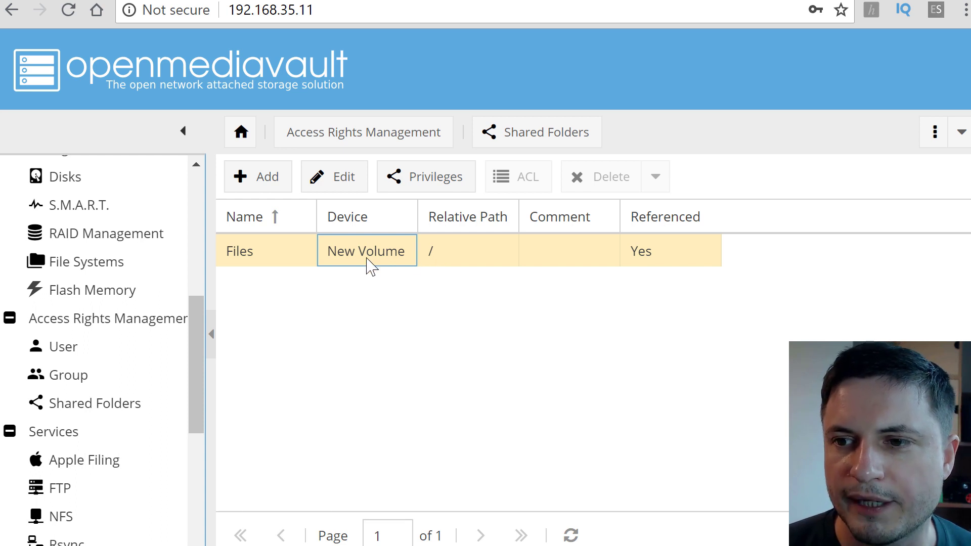
click(253, 258)
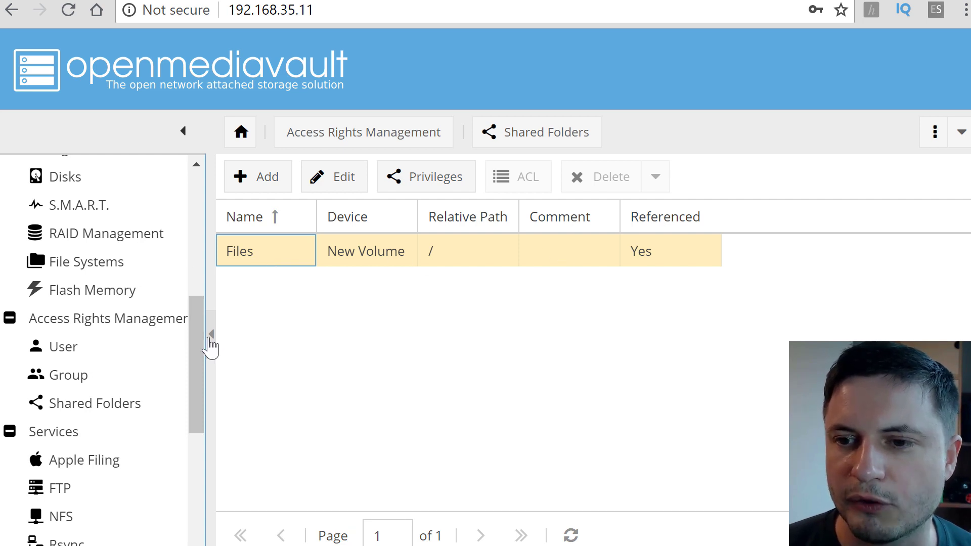
drag(199, 345, 199, 412)
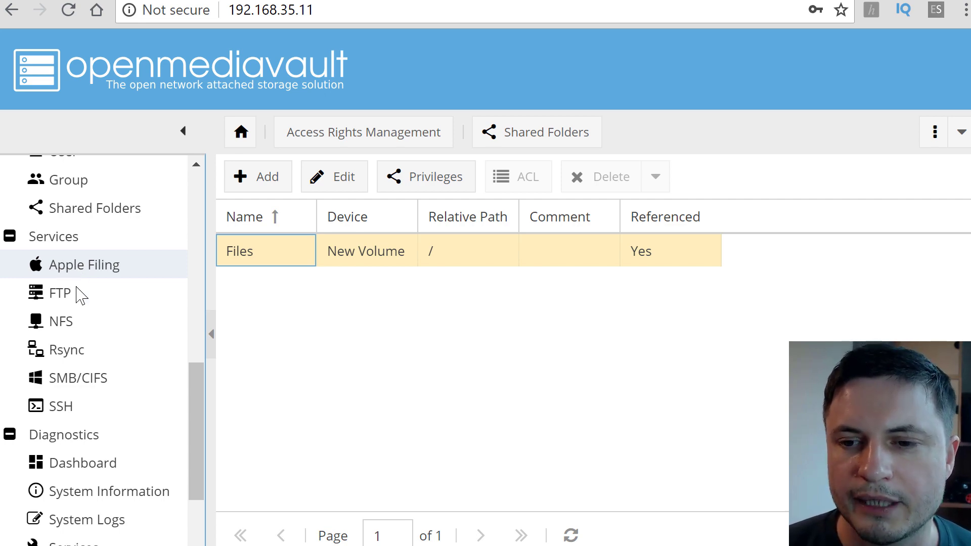
Open SMB/CIFS Shares and select the enabled, browseable Files share
click(64, 384)
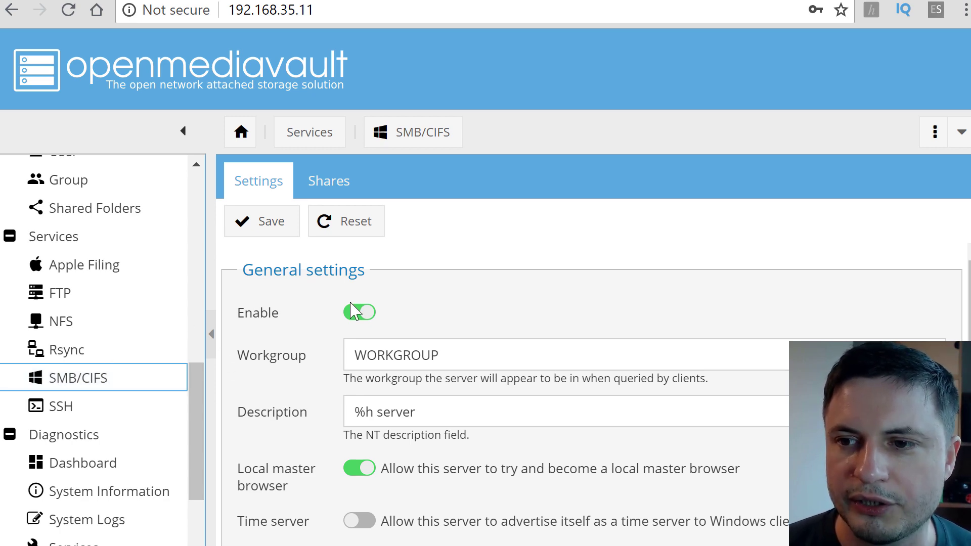
scroll(379, 342, down, 3)
scroll(380, 341, down, 3)
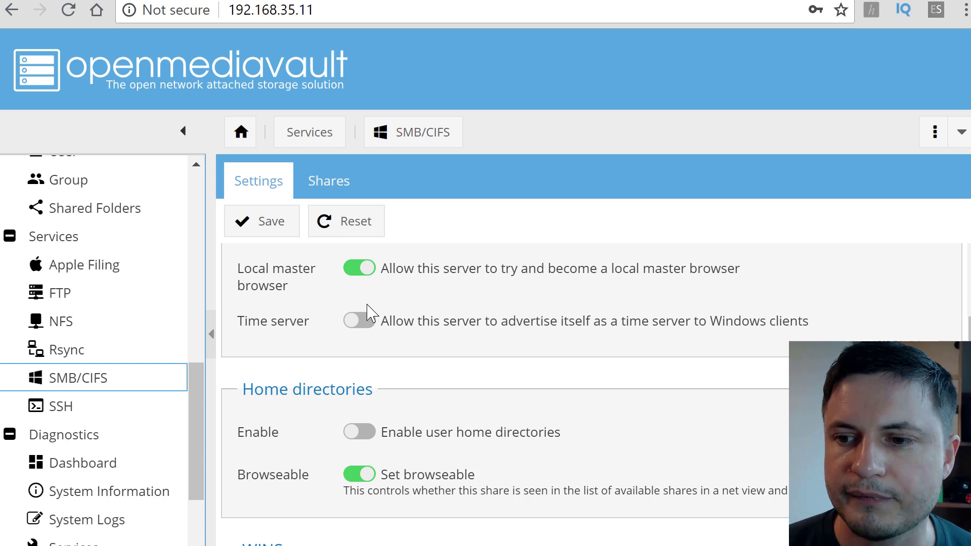
scroll(364, 318, down, 2)
click(331, 184)
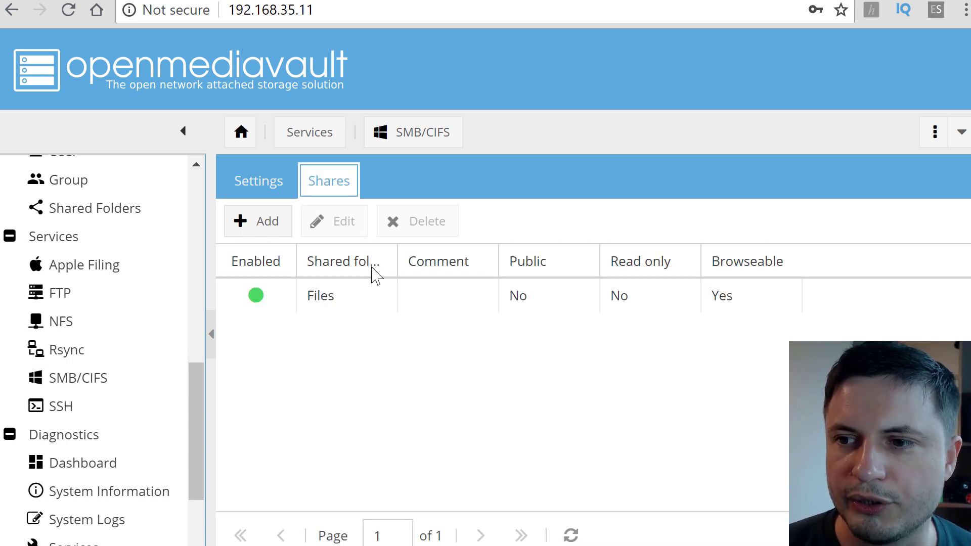
click(316, 306)
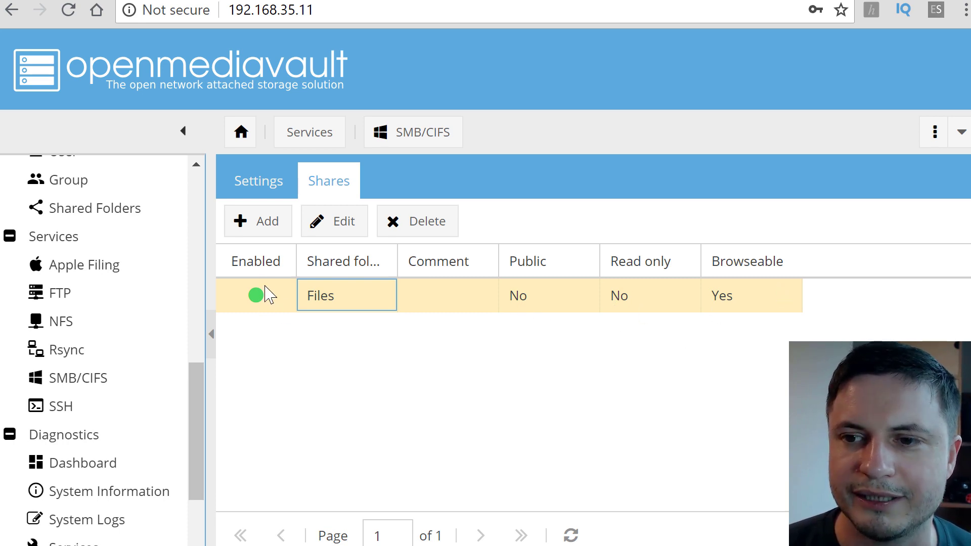
Review the SSH, Rsync and FTP service pages, ending on the disabled Apple Filing settings
click(72, 405)
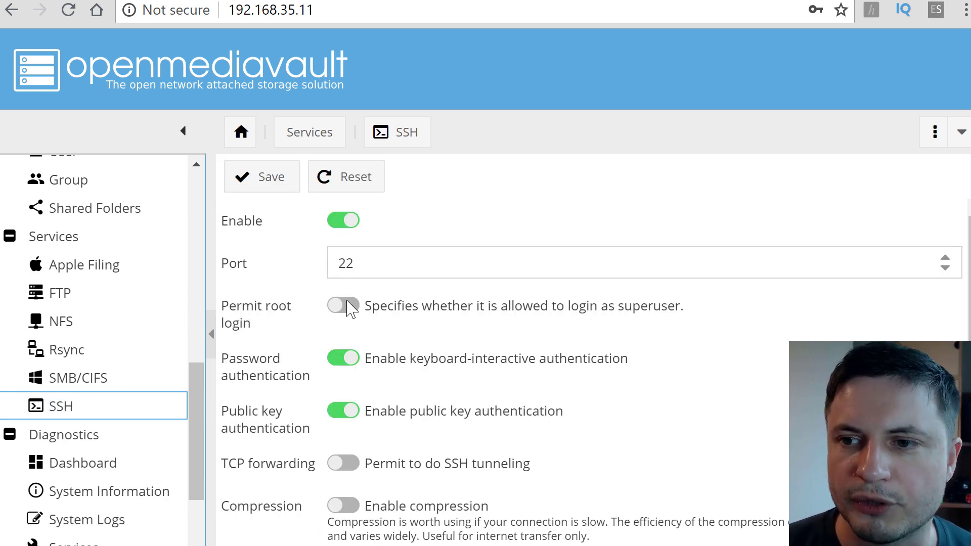
click(76, 351)
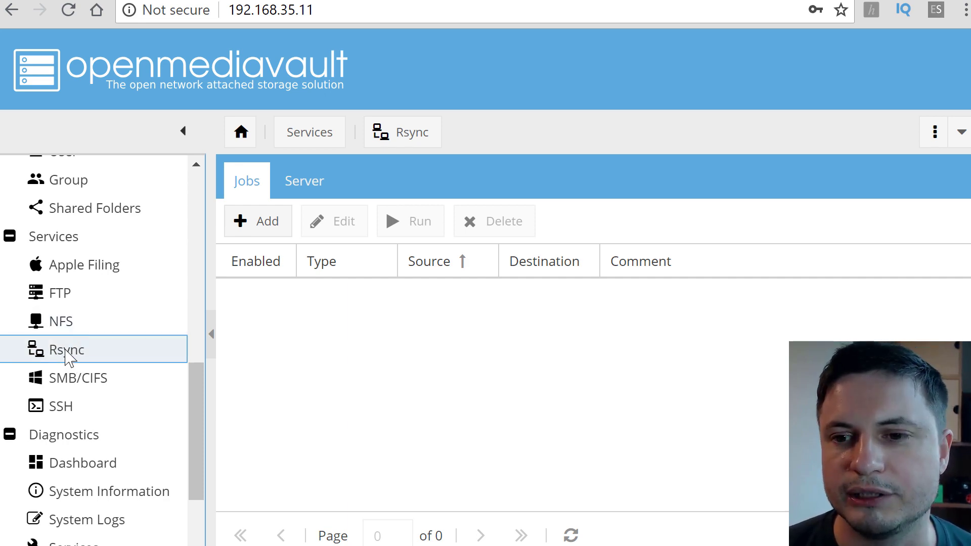
click(66, 297)
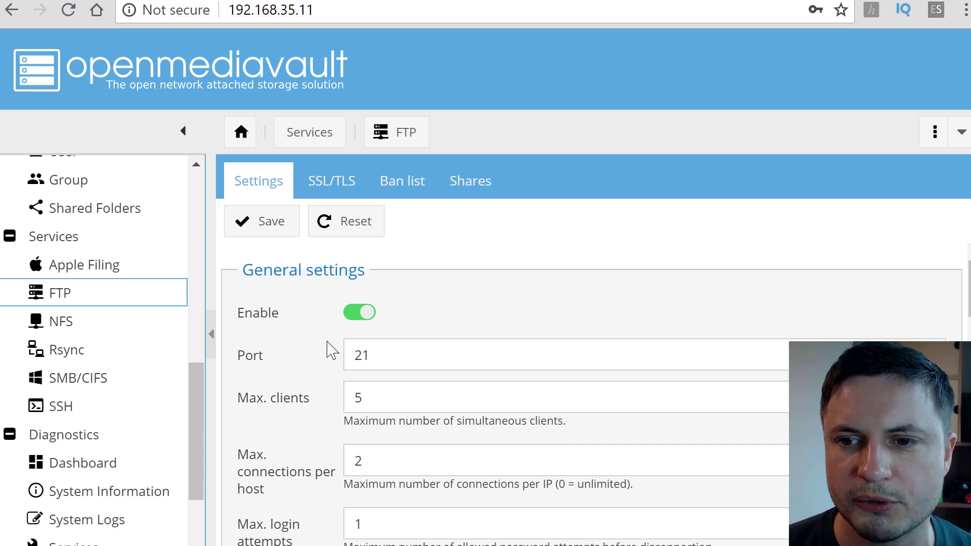
click(95, 265)
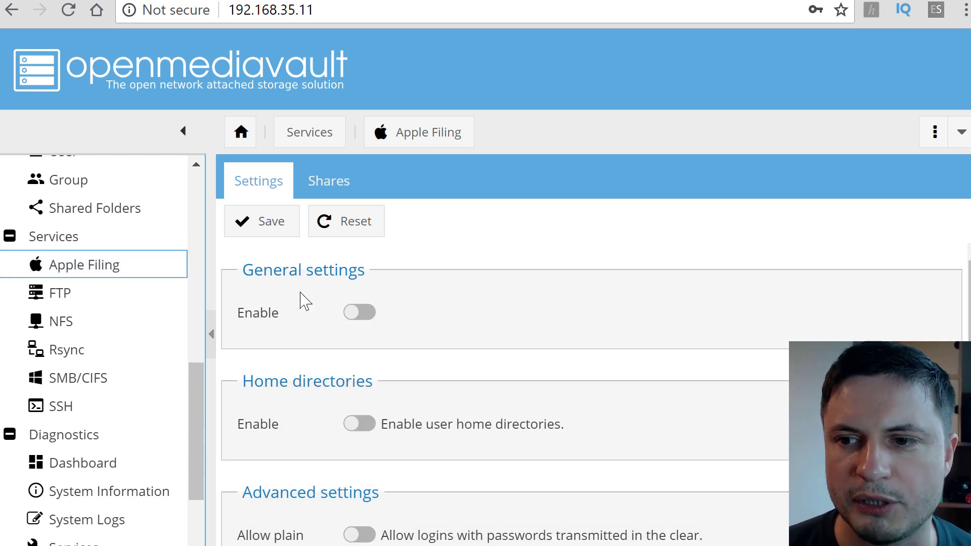
drag(200, 395, 199, 447)
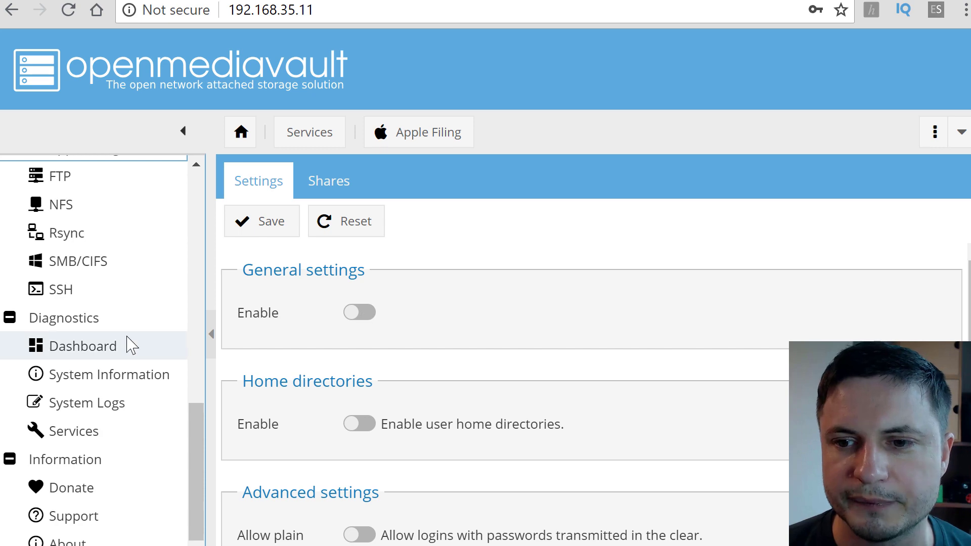
drag(196, 455, 199, 190)
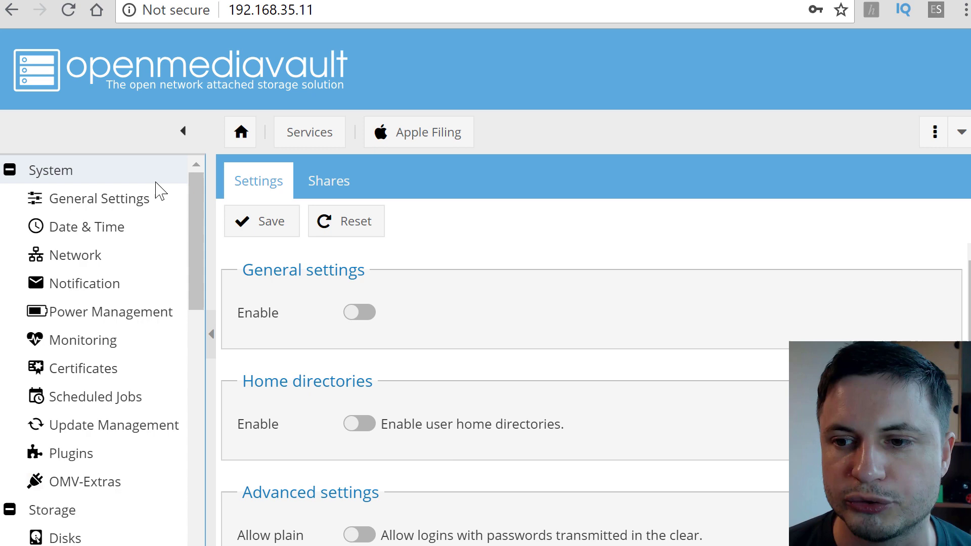
Open RENEGADE under Network in File Explorer and inspect its Files share's actions
key(alt+Tab)
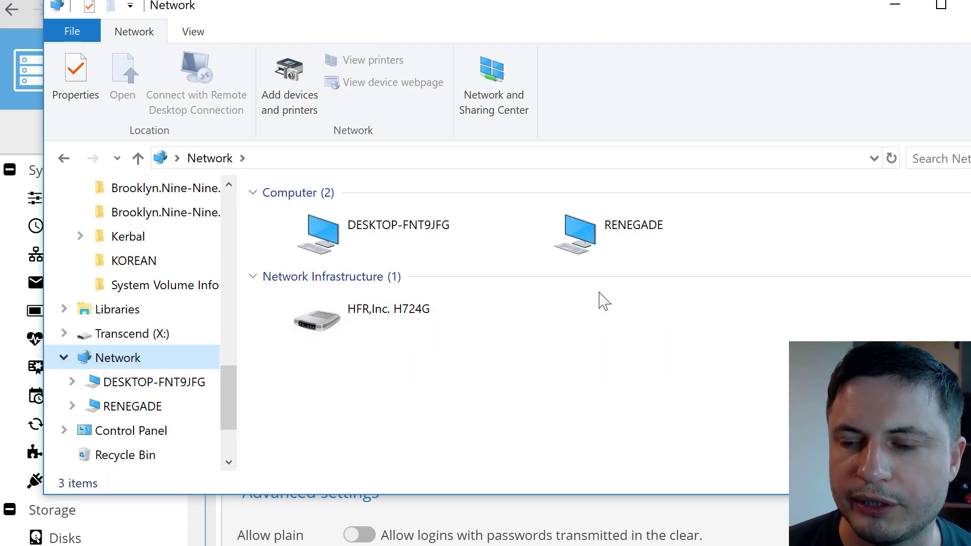
double_click(619, 236)
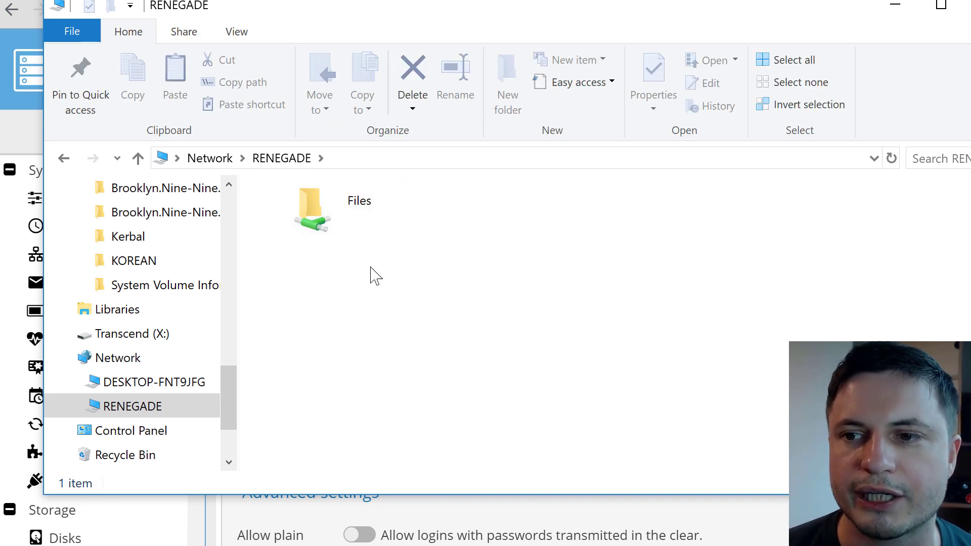
click(369, 208)
right_click(349, 80)
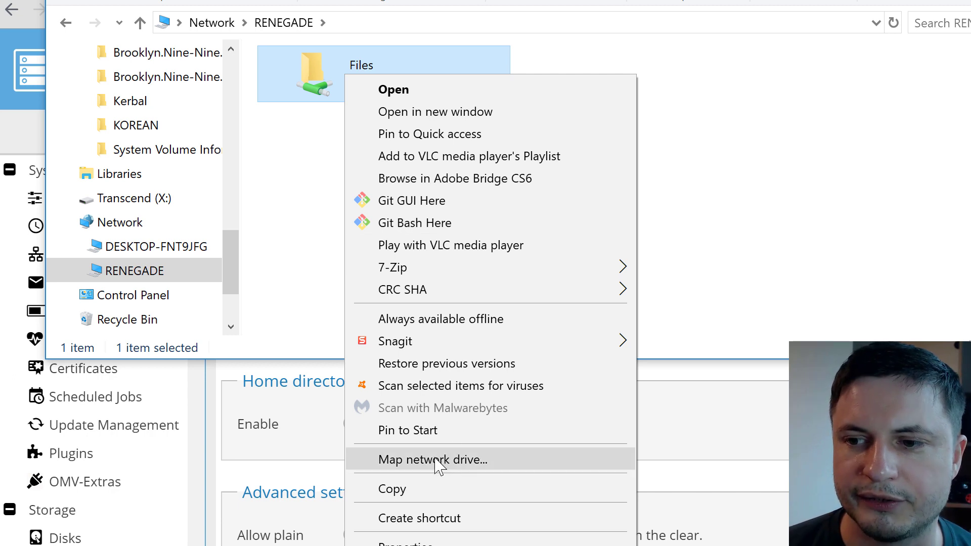
key(Escape)
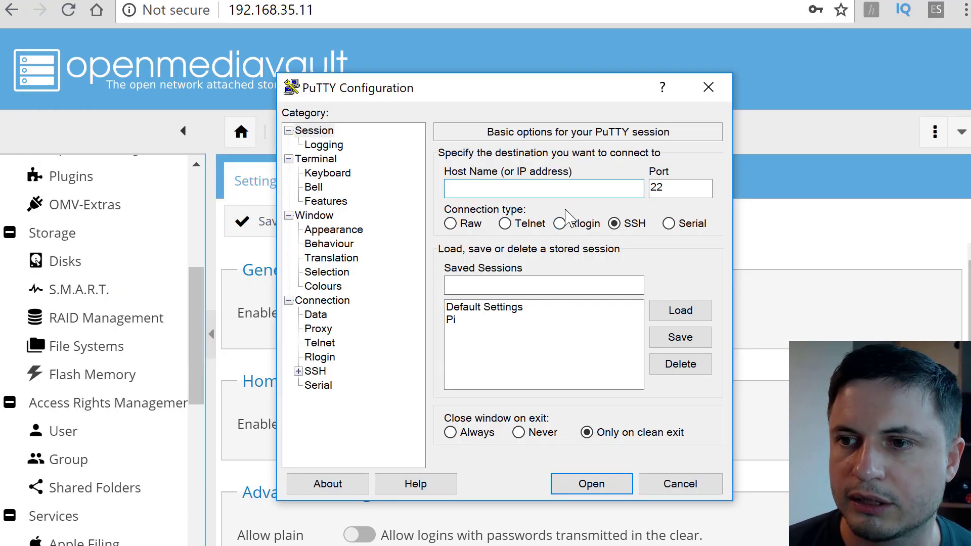
Connect PuTTY over SSH to host 192.168.35.11 on port 22
text(http://192.168.35.11/)
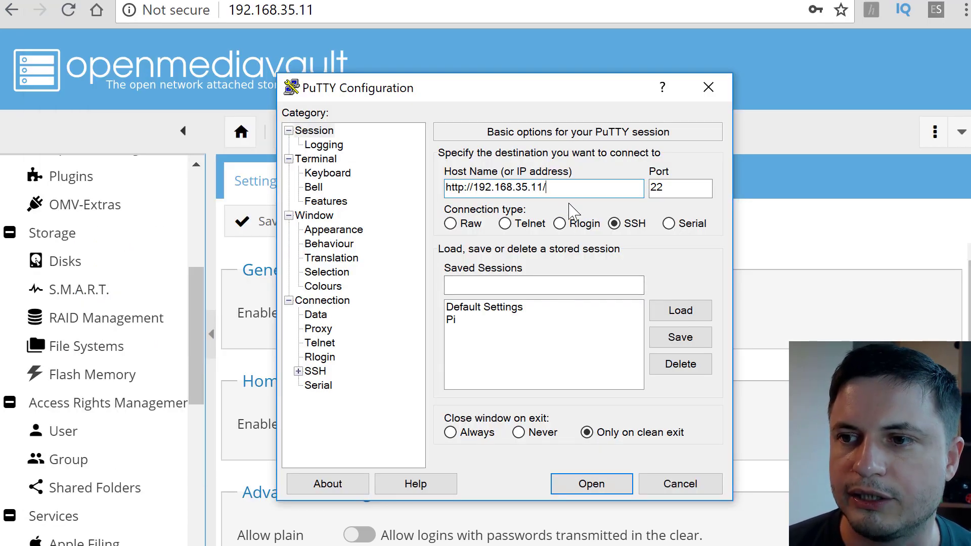
key(BackSpace)
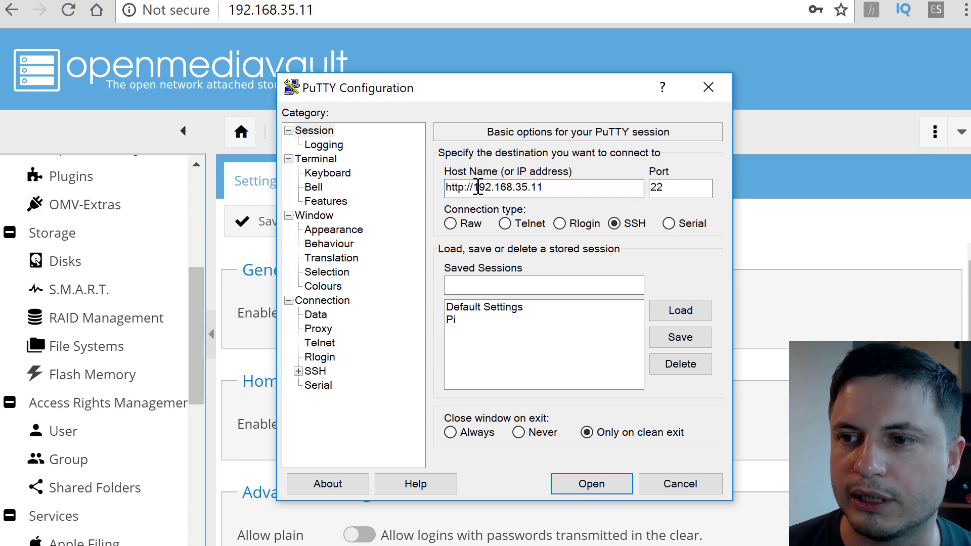
drag(476, 187, 395, 182)
key(Delete)
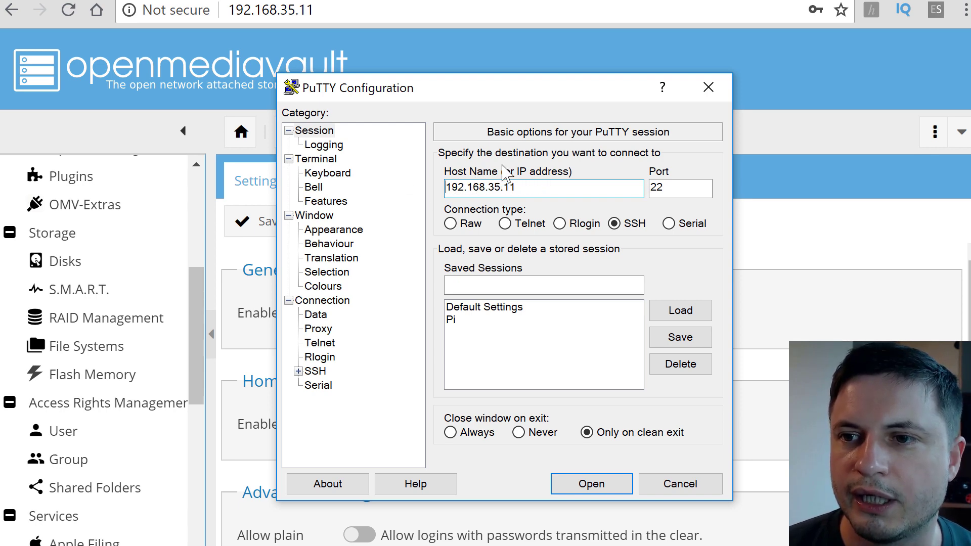
drag(440, 87, 393, 101)
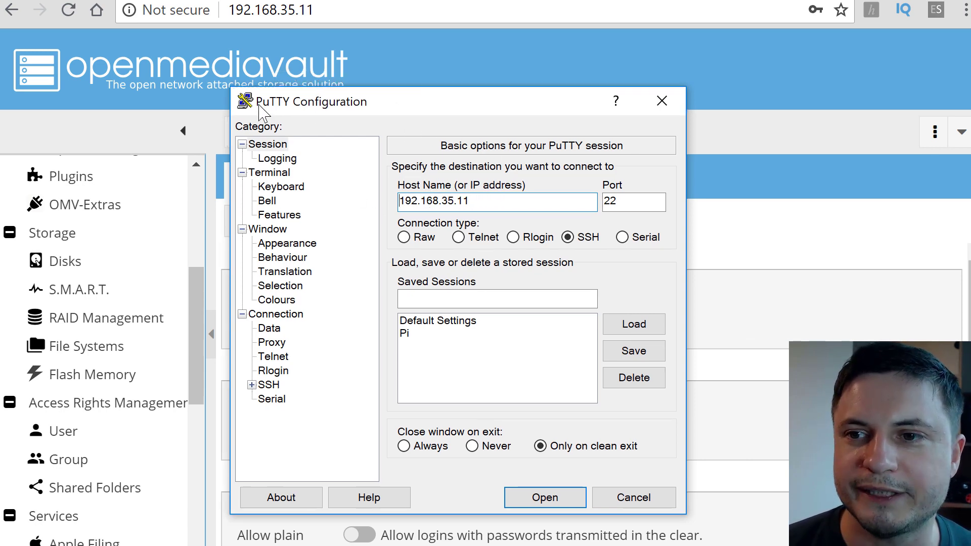
drag(426, 116, 394, 109)
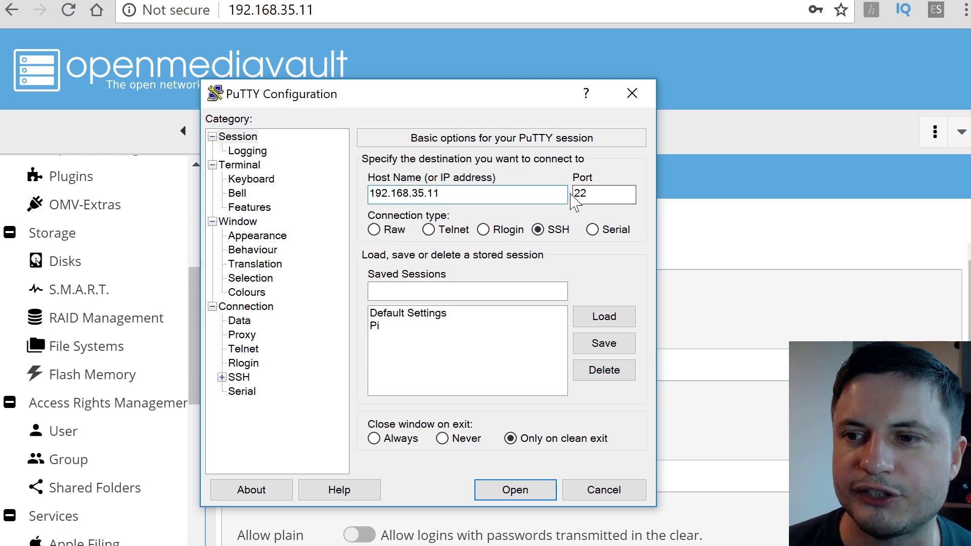
click(515, 490)
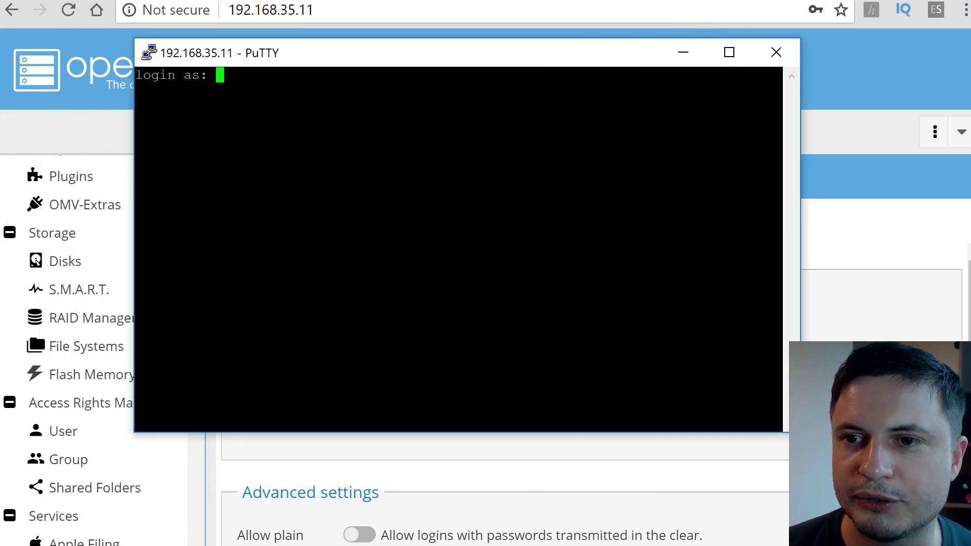
text(a)
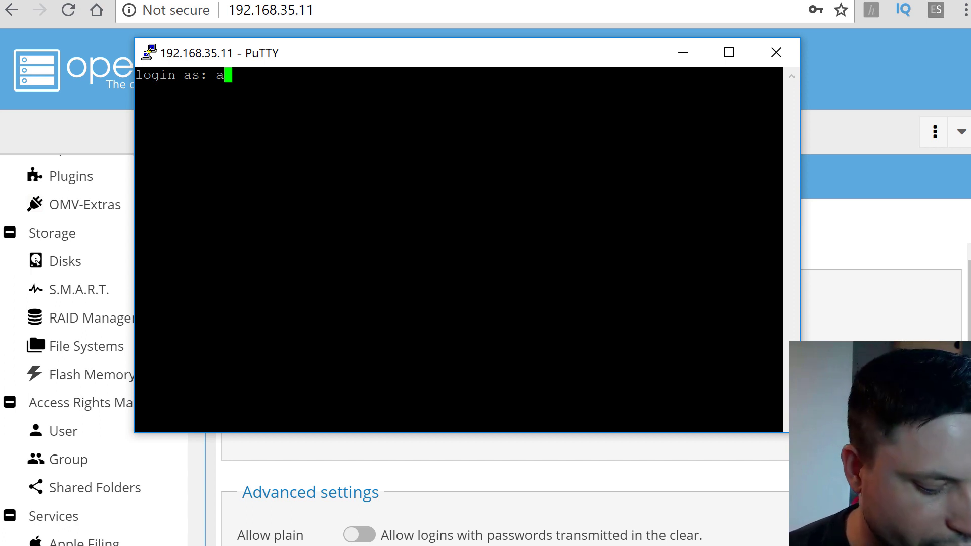
text(nton)
Log in to the Renegade board over SSH and run ls on the root directory
key(Return)
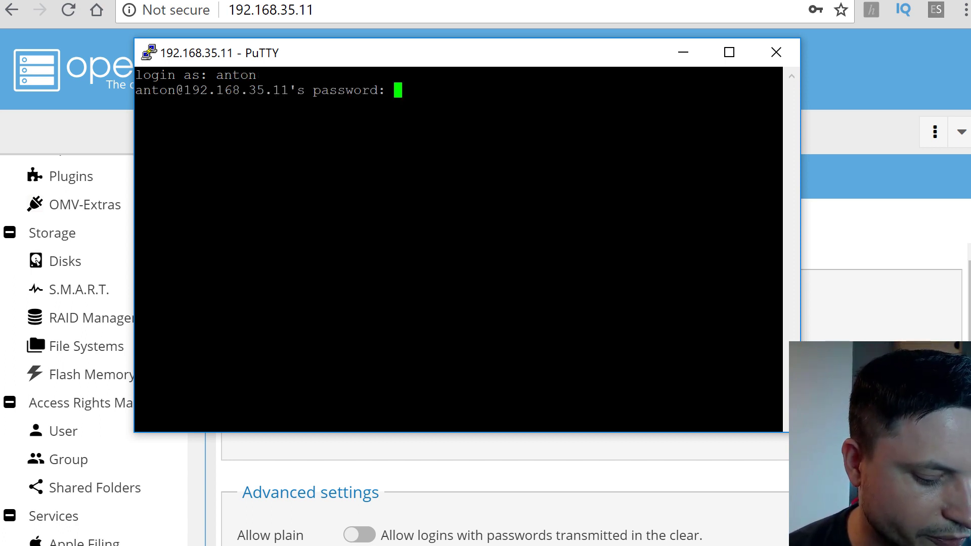
text(password)
key(Return)
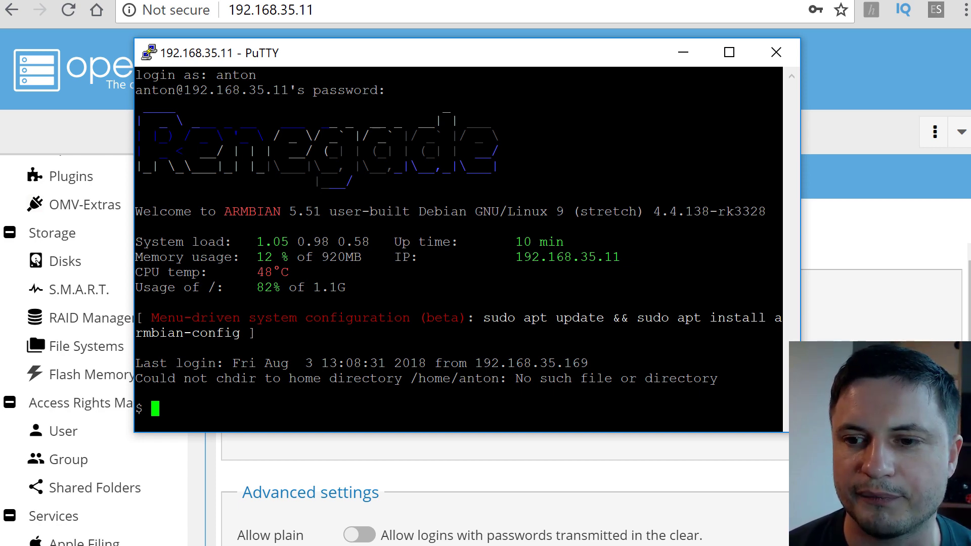
text(s)
key(BackSpace)
text(ls)
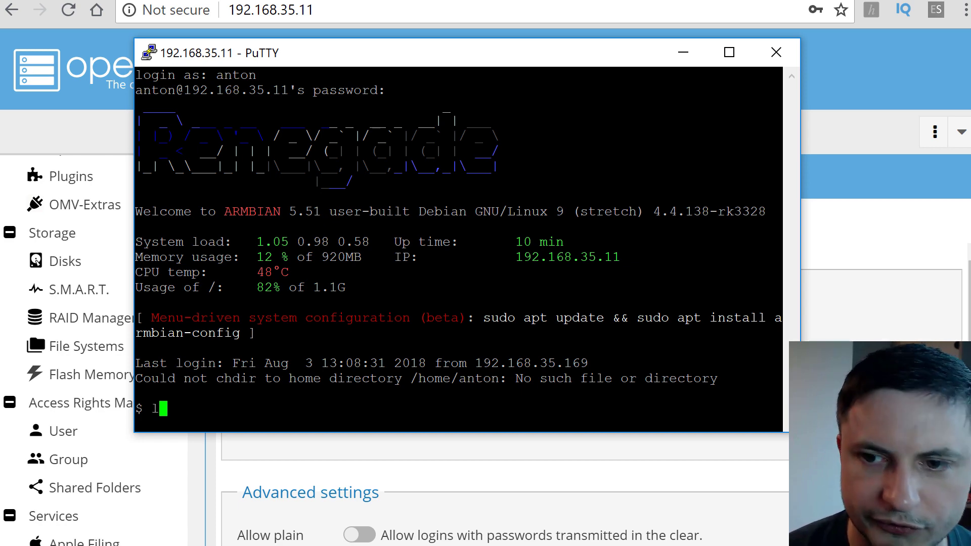
key(Return)
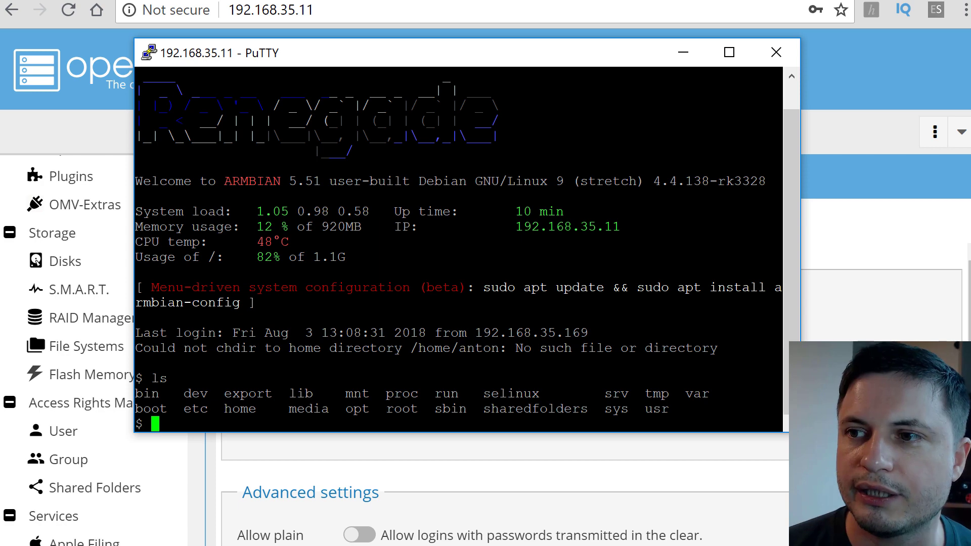
Minimize the PuTTY window and go to System > OMV-Extras in OpenMediaVault
click(682, 52)
click(68, 281)
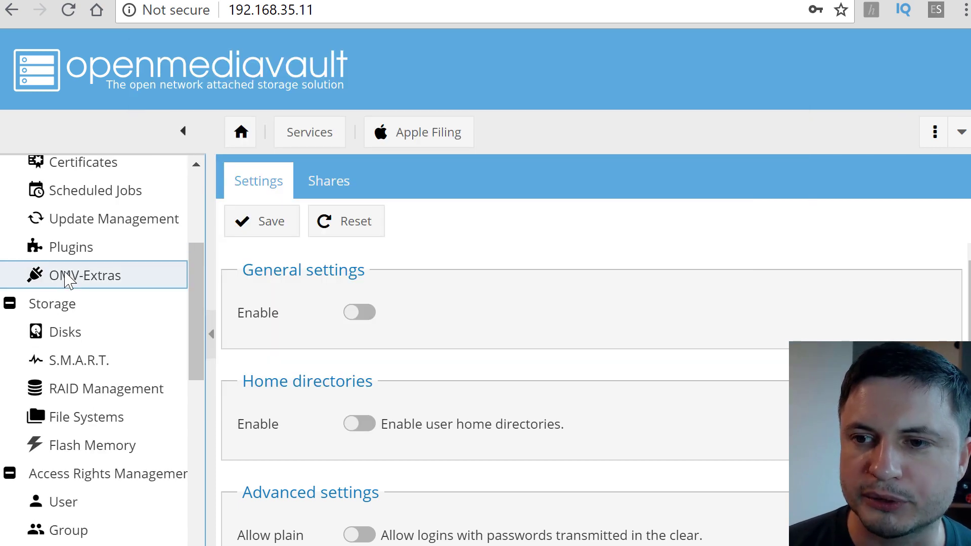